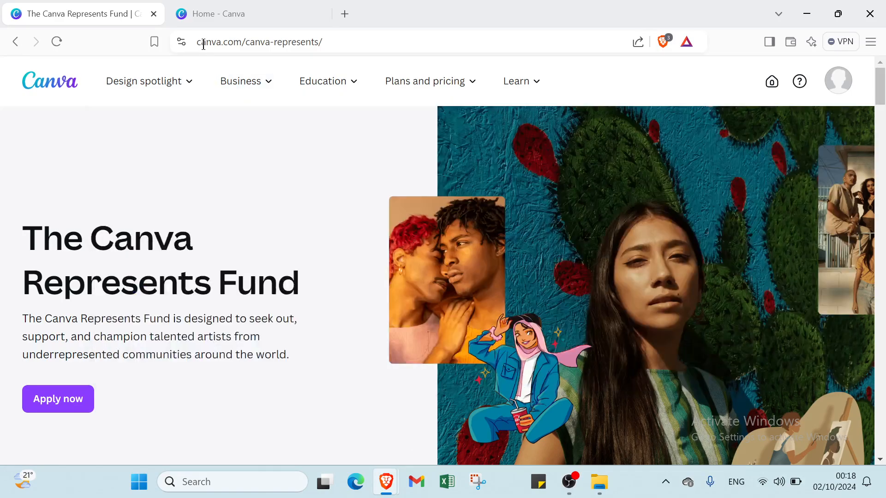
Step: Read the Canva Represents Fund page from its introduction through the "Content that represents everyone" section
mouse_move(240, 81)
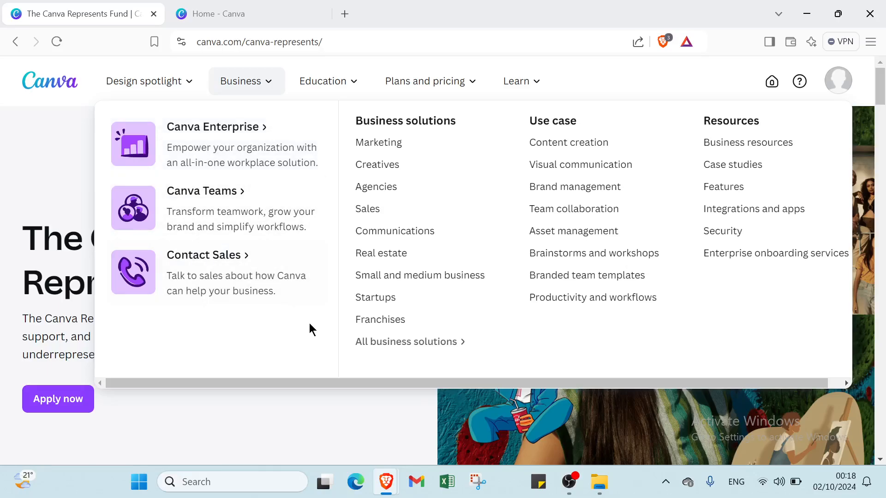
scroll(317, 332, down, 3)
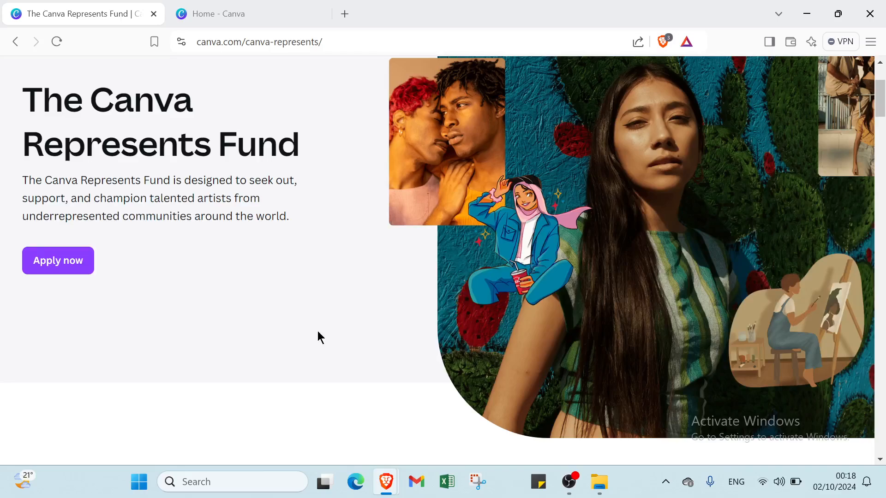
scroll(317, 331, down, 1)
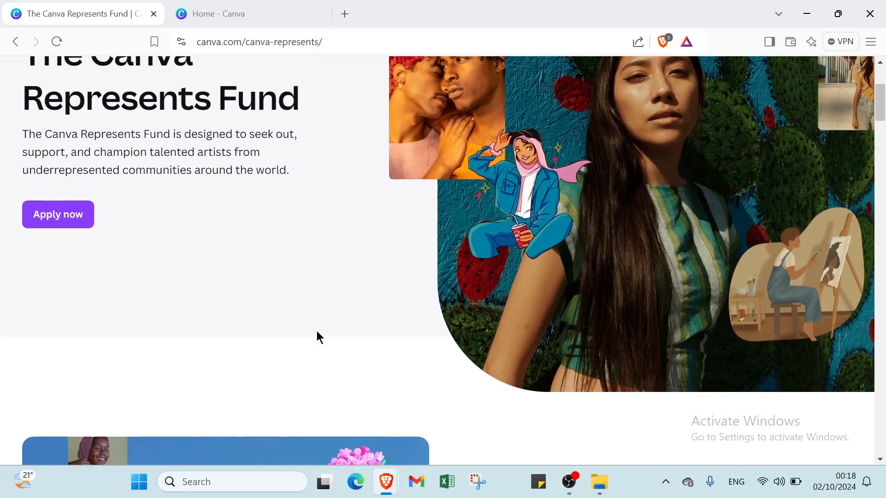
scroll(317, 331, down, 1)
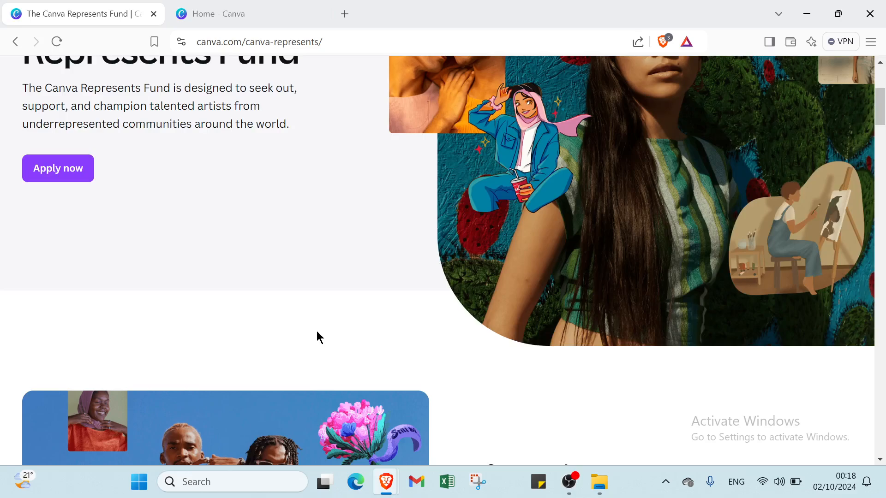
scroll(316, 331, down, 2)
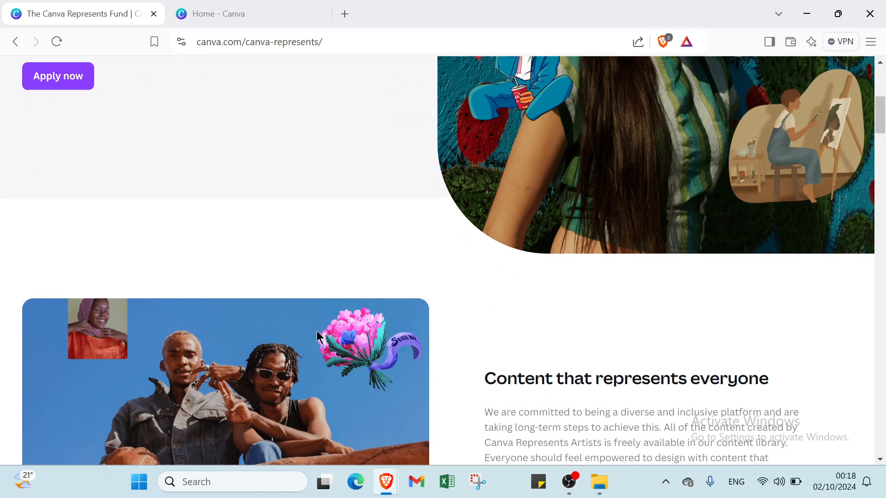
scroll(316, 331, down, 1)
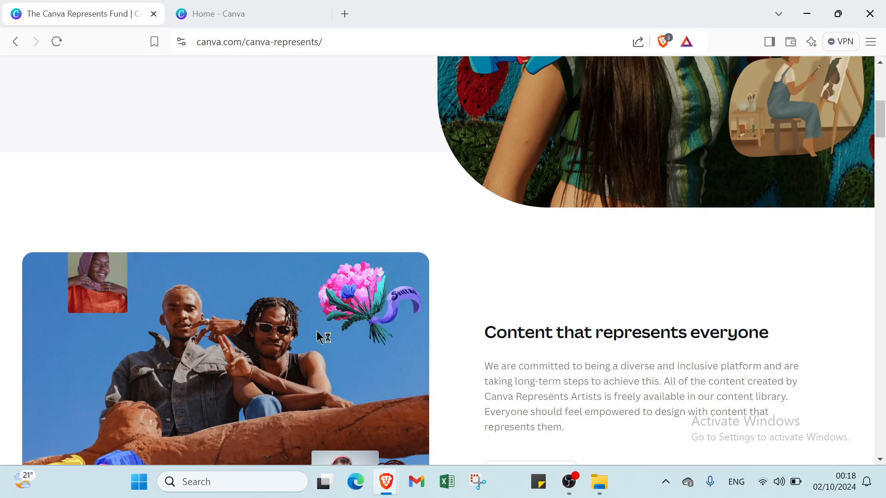
scroll(320, 337, down, 2)
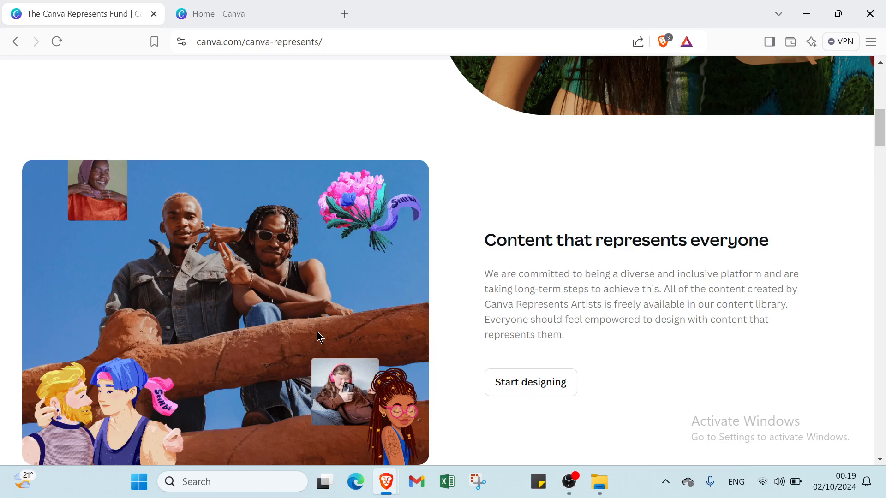
scroll(317, 331, up, 10)
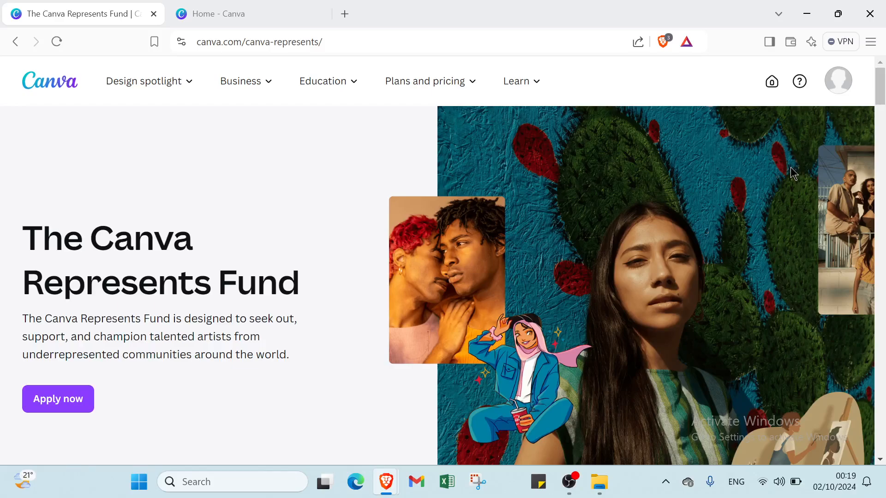
Step: Switch to the Canva home page and search only Canva Templates for "table"
click(232, 12)
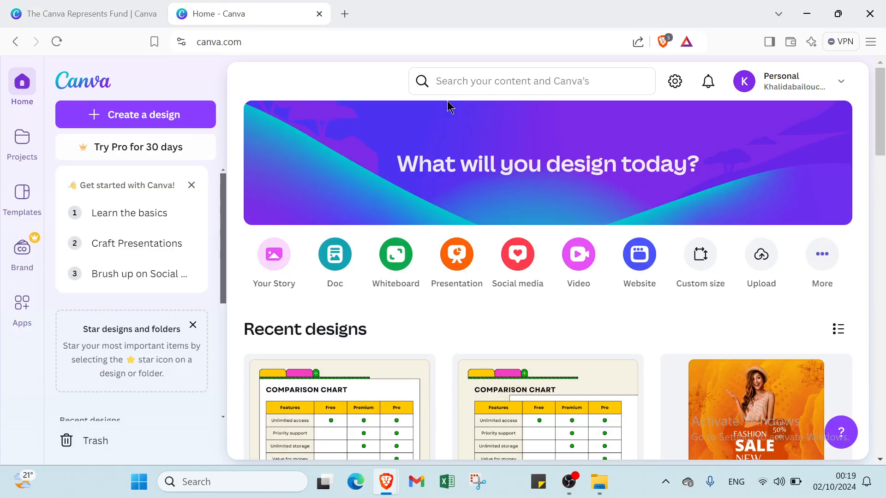
click(455, 76)
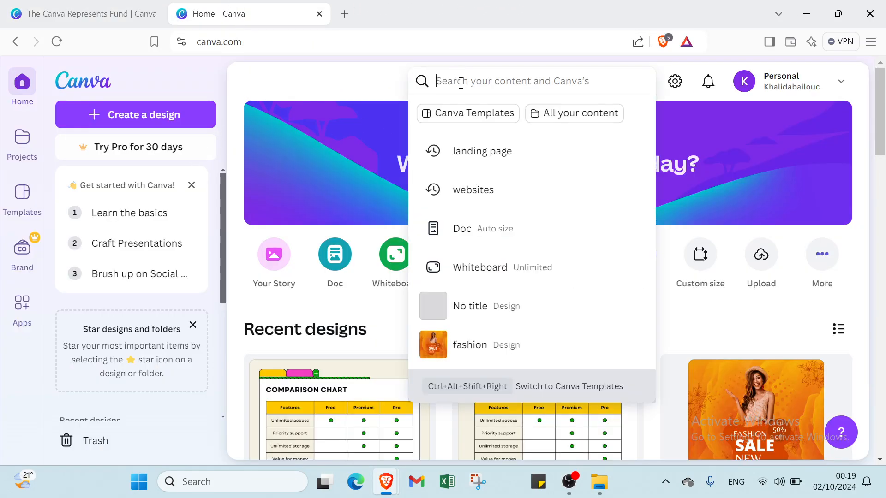
click(477, 115)
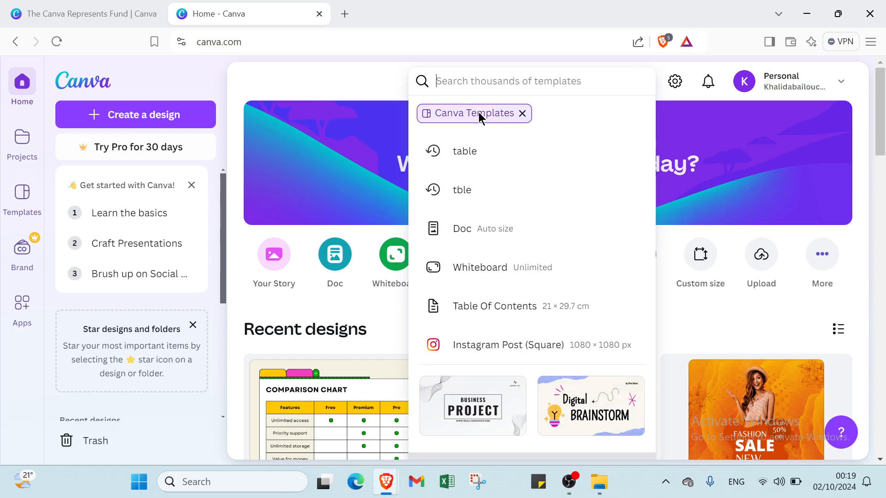
click(484, 161)
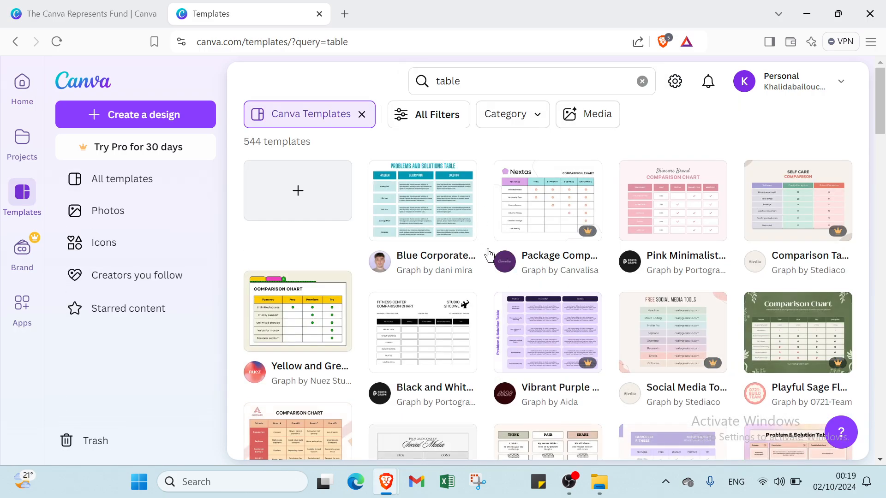
Step: Open the free Black and White Minimalist Fitness Center Table Comparison Chart template as a new design for customizing
scroll(440, 217, down, 2)
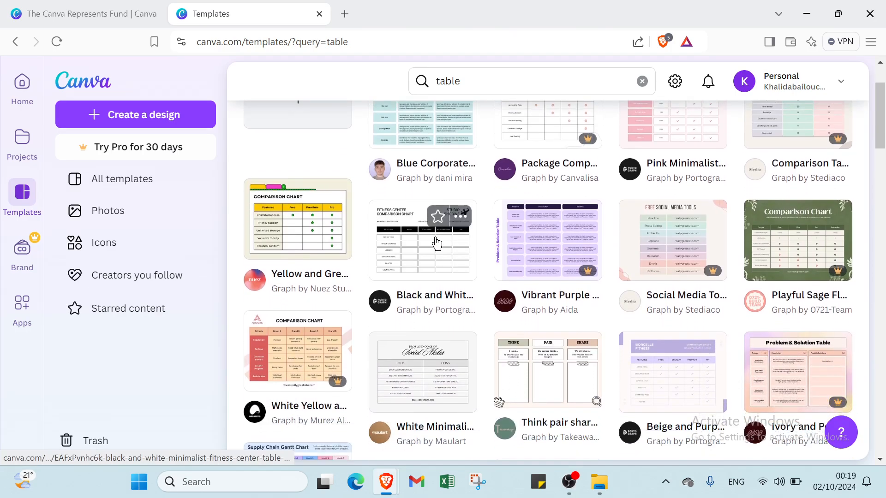
click(427, 264)
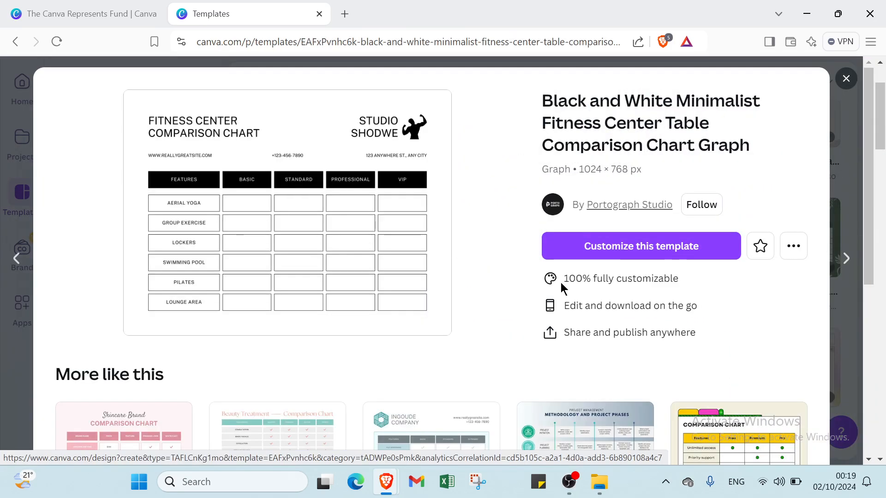
click(631, 248)
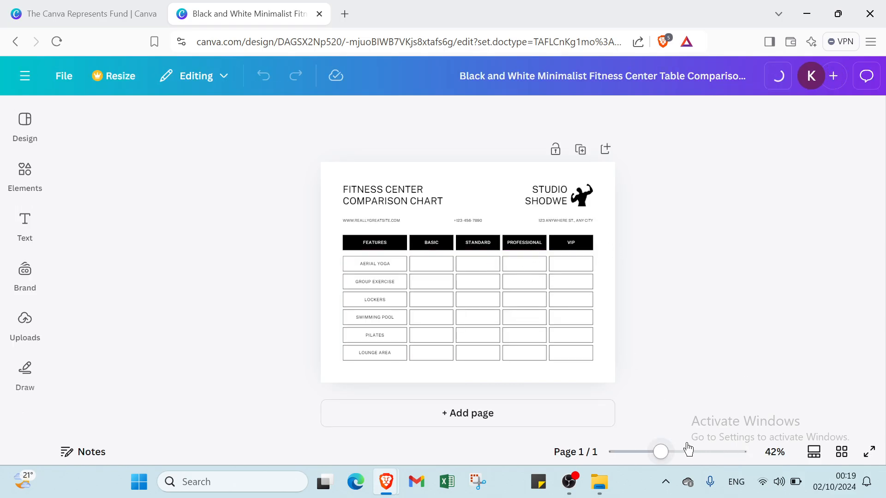
Step: Add a blank second page below the fitness center comparison chart
drag(669, 453, 648, 453)
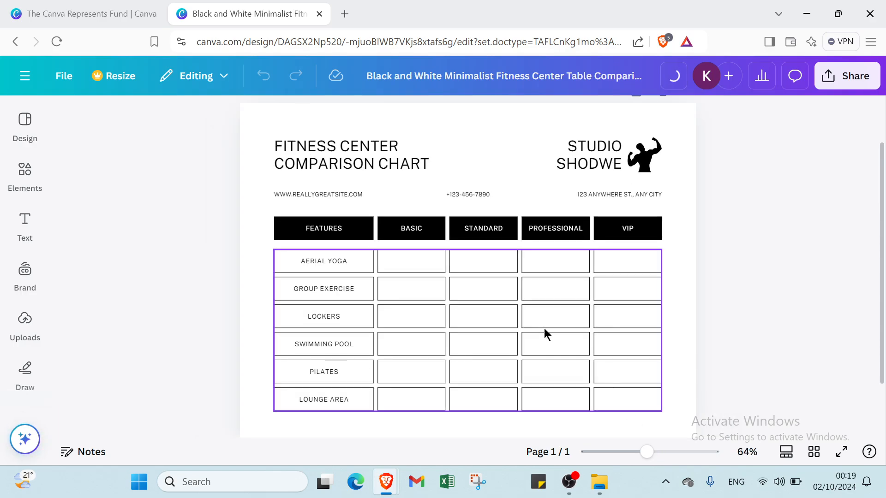
scroll(543, 328, down, 1)
click(461, 413)
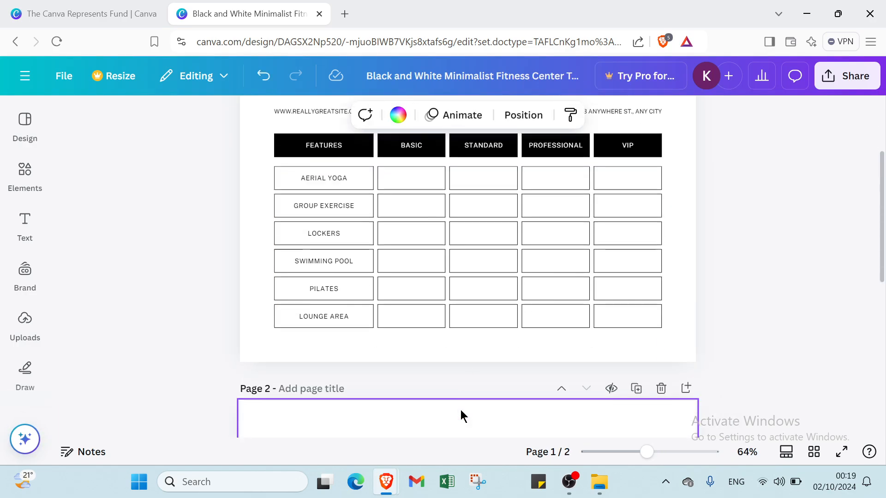
scroll(421, 233, up, 5)
scroll(421, 234, up, 3)
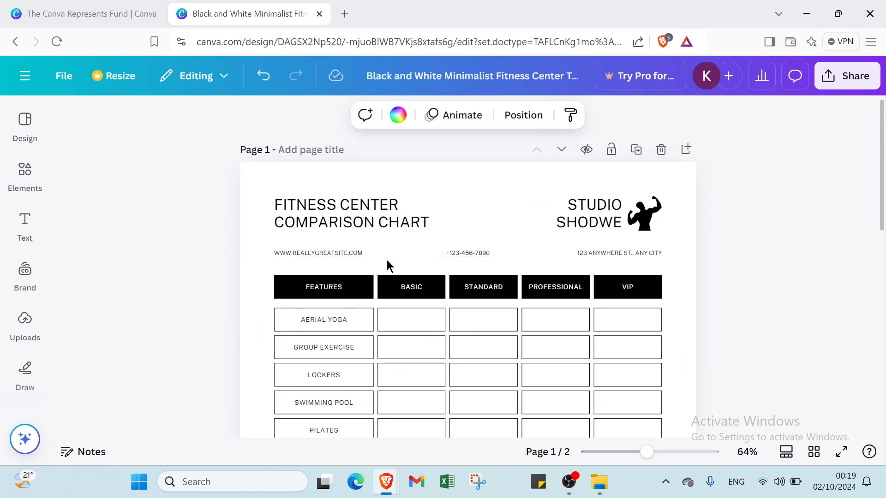
click(346, 286)
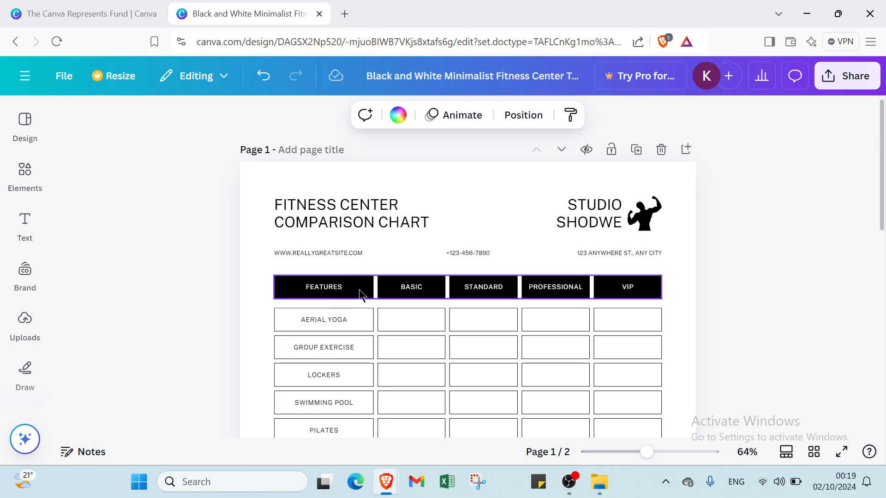
click(322, 290)
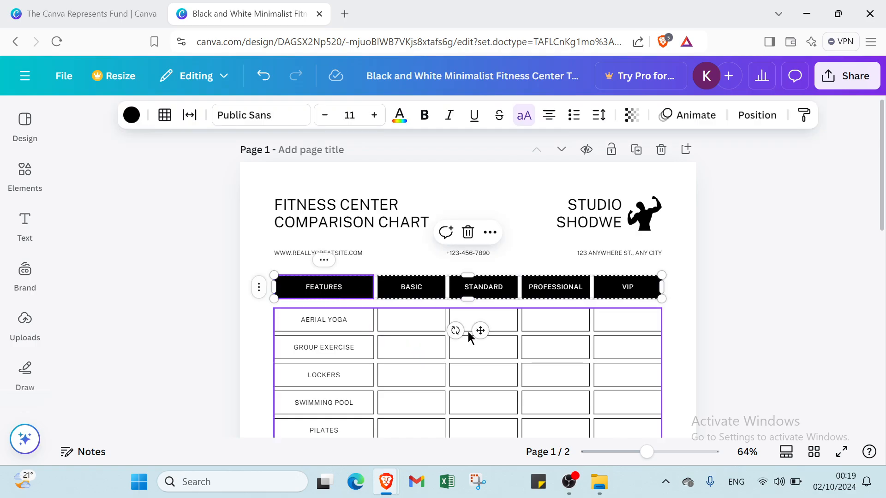
click(323, 260)
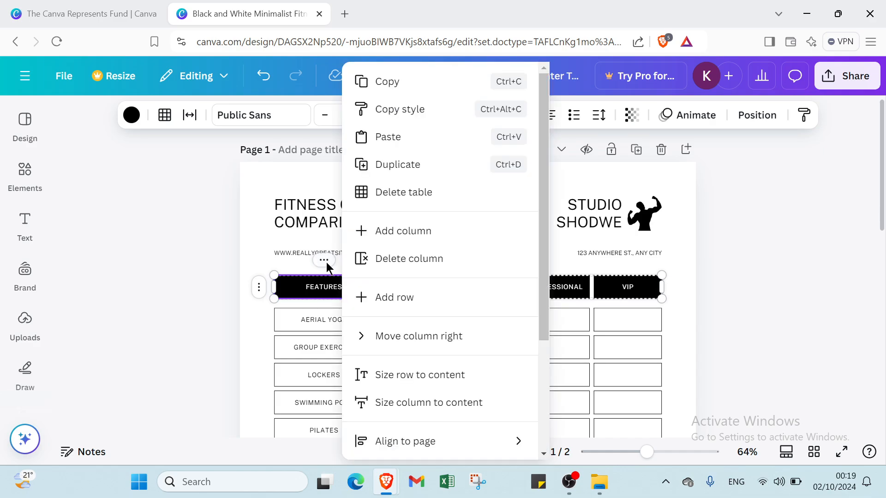
click(405, 163)
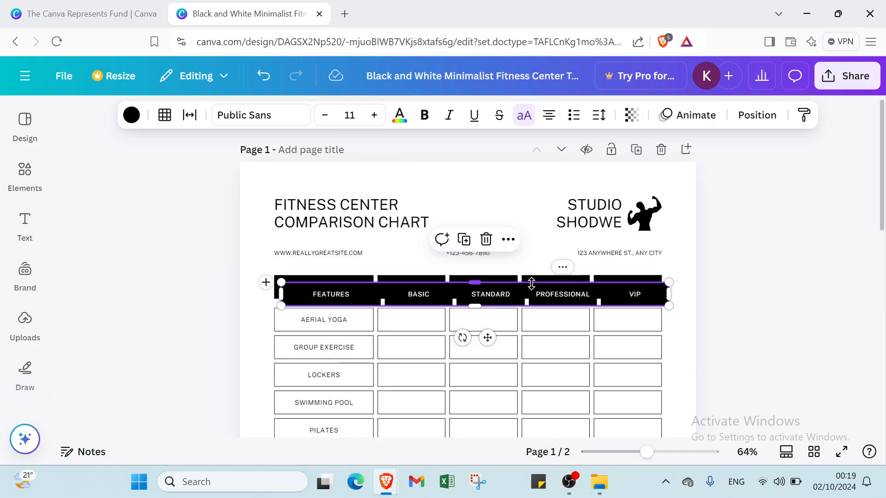
click(486, 239)
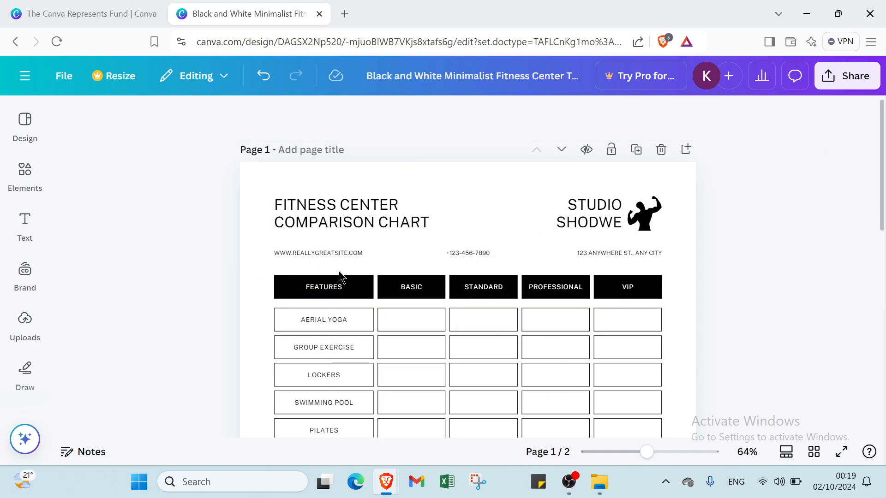
Step: Copy the FEATURES header cell from page 1 onto page 2 and place it near the page's upper-left corner
click(337, 287)
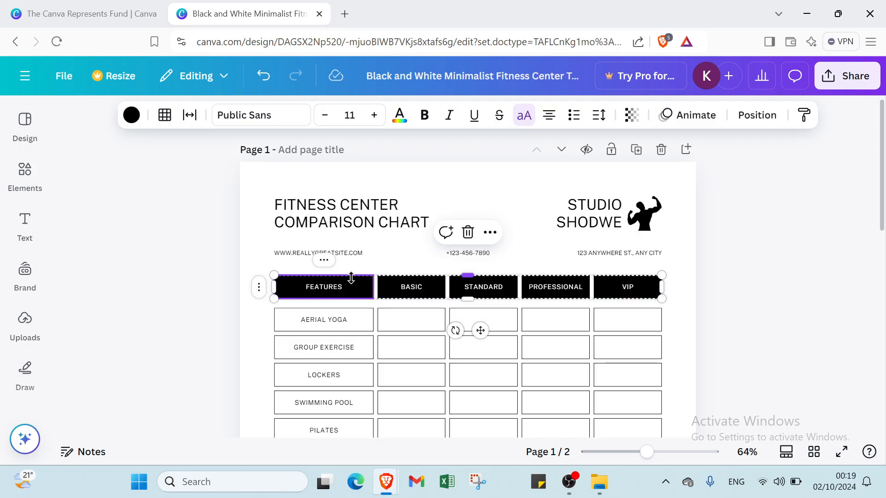
double_click(356, 287)
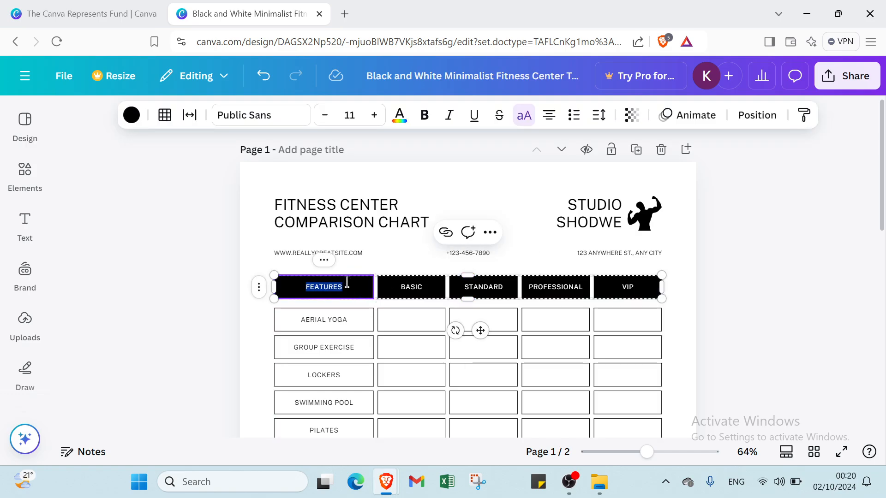
click(328, 264)
click(294, 257)
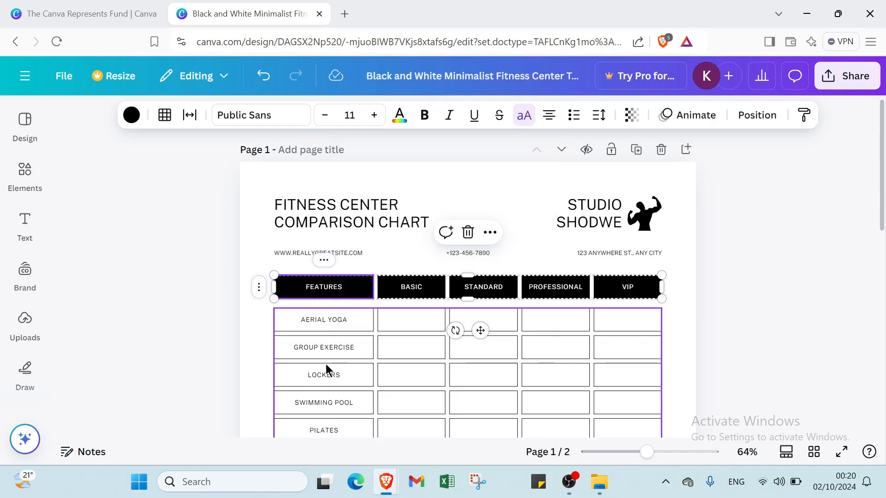
scroll(332, 350, down, 10)
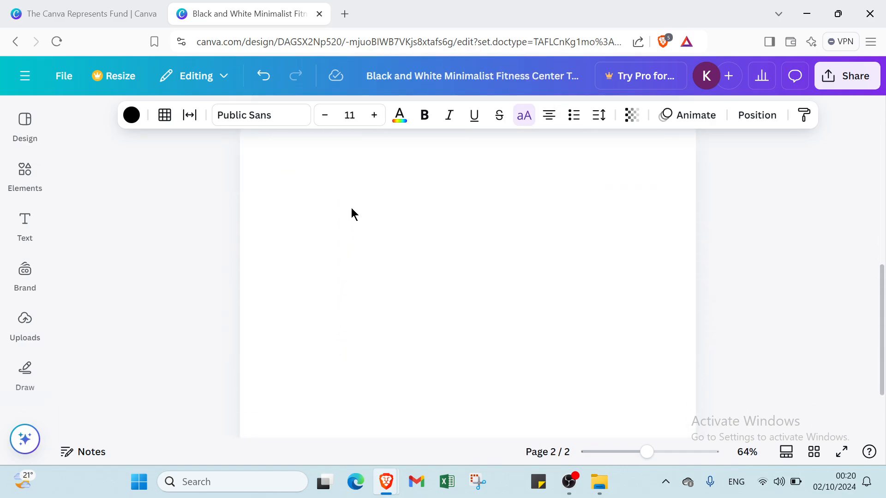
click(351, 208)
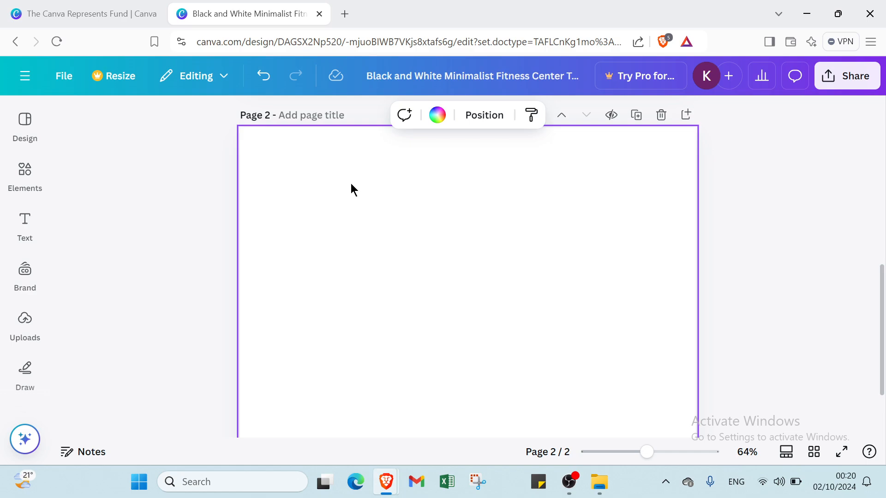
key(ctrl+v)
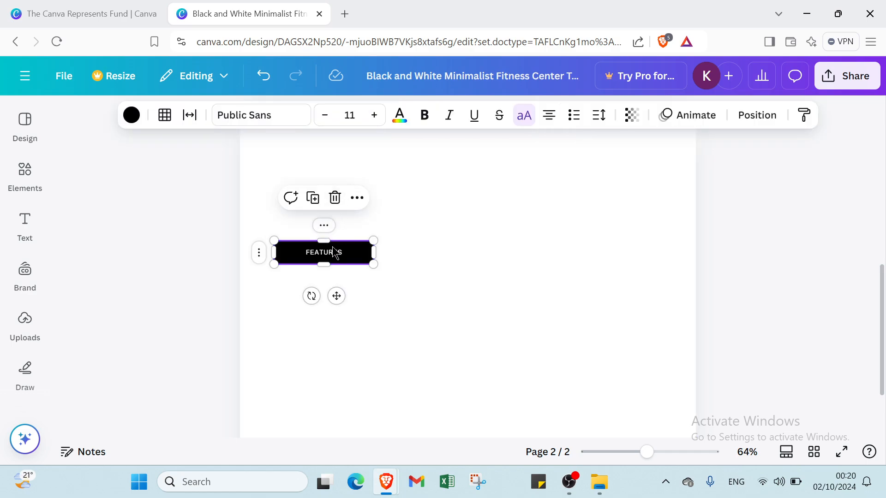
drag(334, 253, 331, 165)
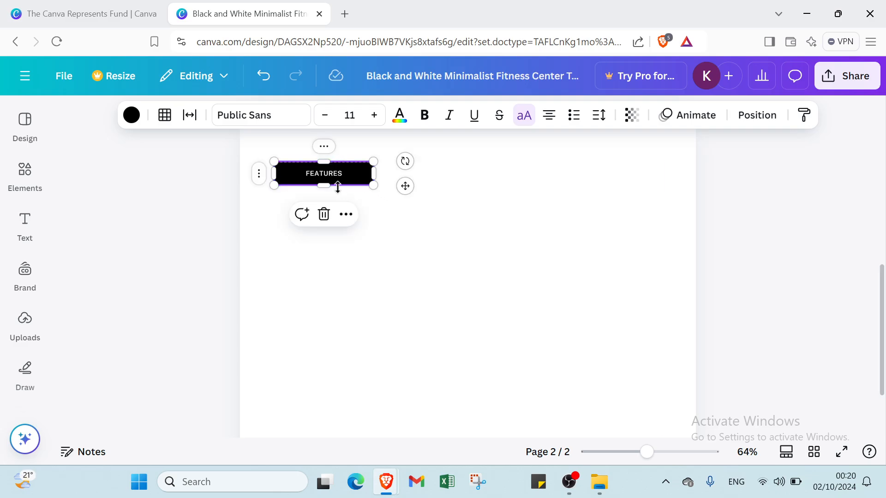
click(420, 238)
Step: Copy the BASIC header cell from page 1 onto page 2 and place it beside the FEATURES cell, level with it
scroll(406, 208, up, 6)
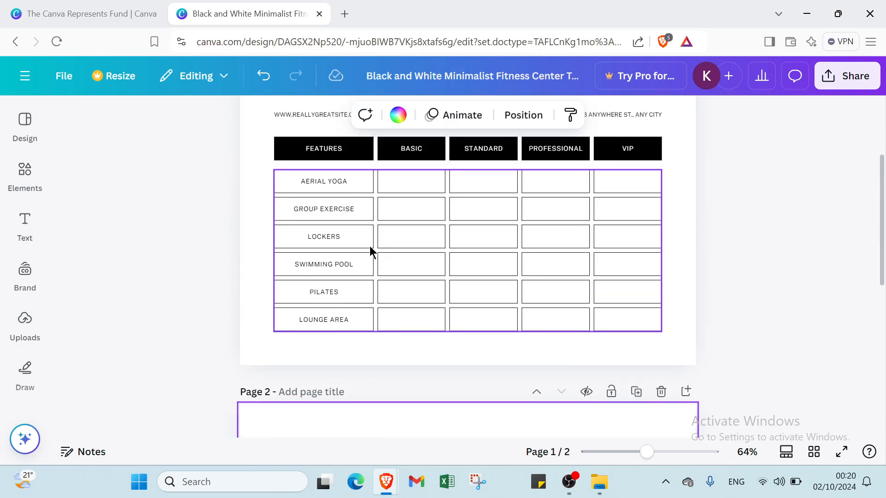
click(407, 148)
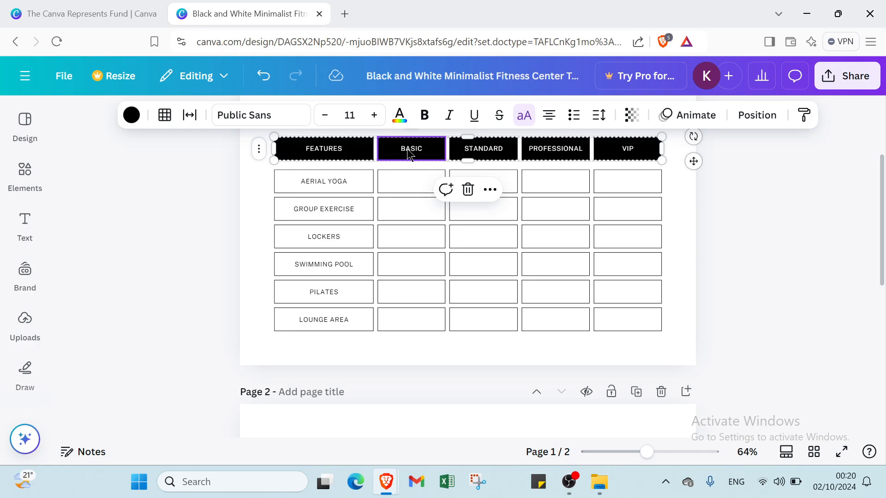
scroll(421, 299, down, 4)
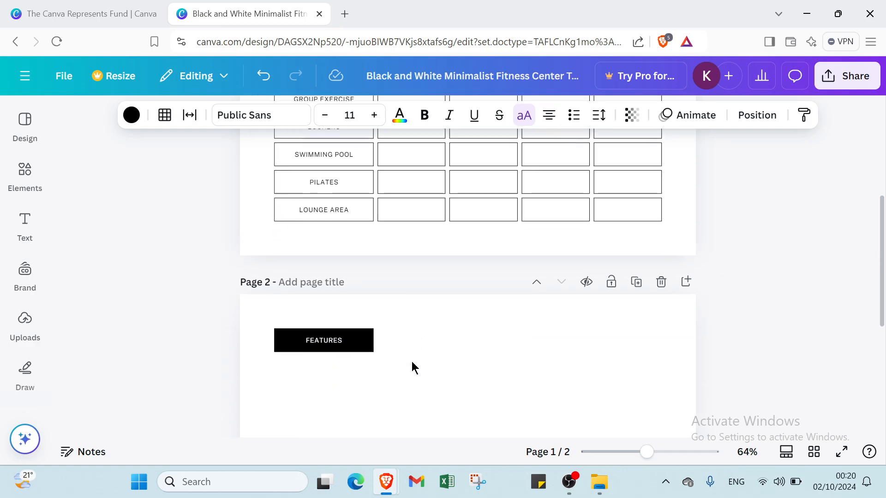
click(434, 268)
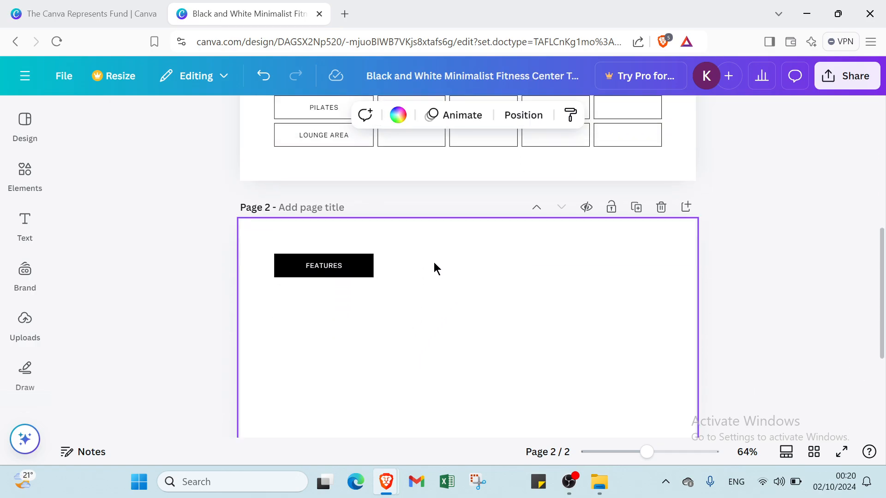
key(ctrl+v)
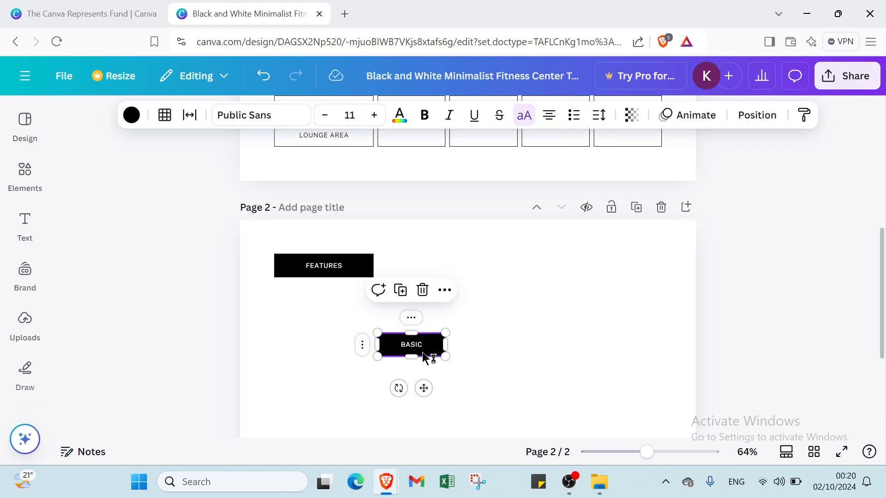
drag(424, 355, 467, 270)
scroll(502, 278, up, 10)
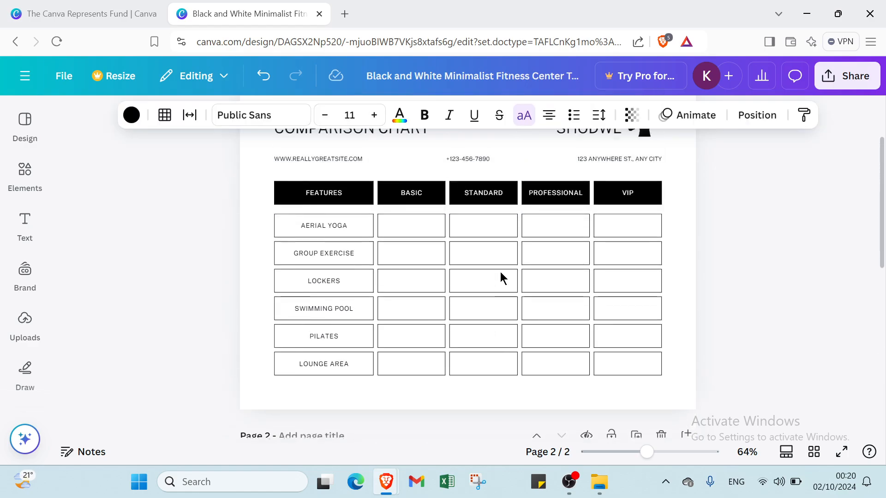
click(497, 288)
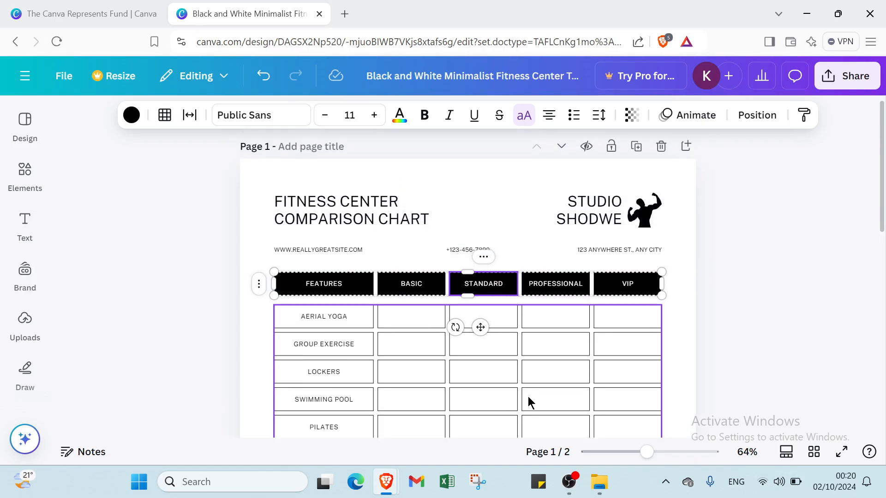
scroll(529, 401, down, 2)
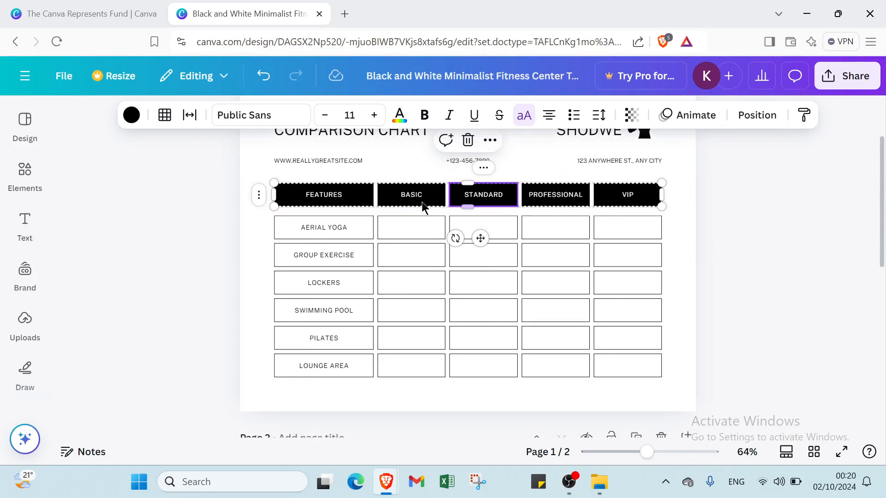
scroll(440, 333, down, 4)
Step: Duplicate the BASIC header cell on page 2 and place the copy farther right in the same row
click(446, 317)
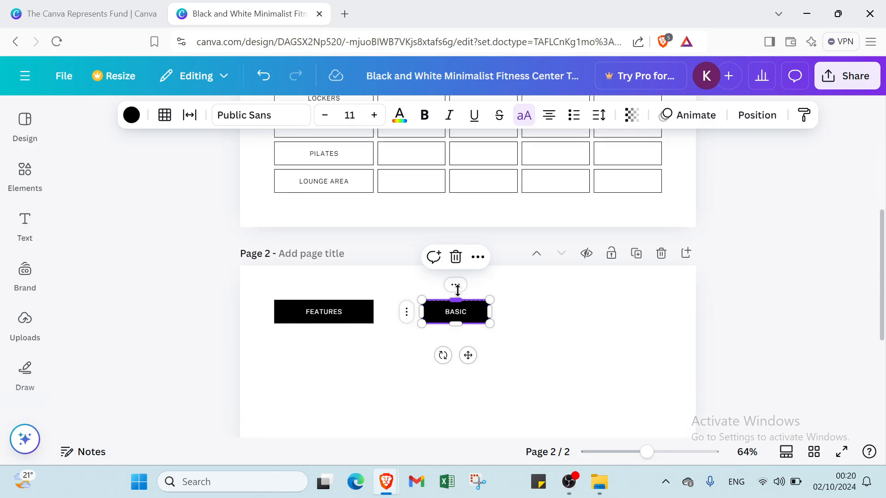
click(478, 258)
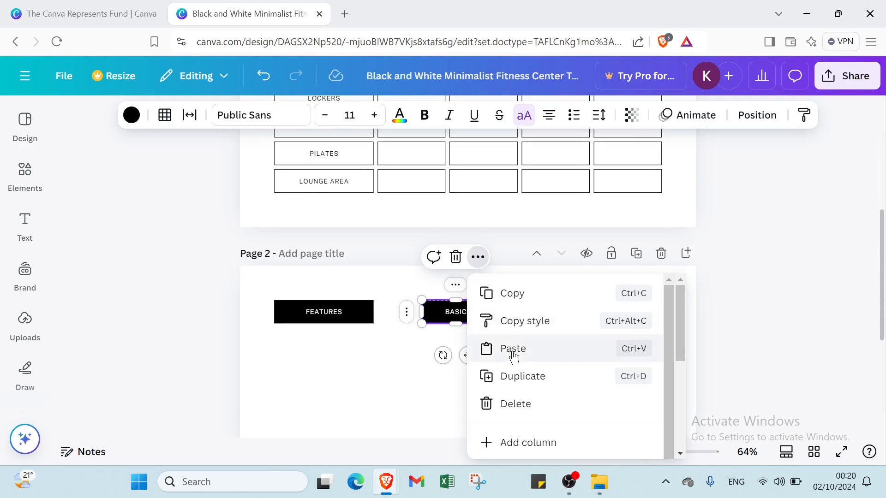
click(514, 376)
drag(480, 318, 585, 317)
Step: Shift both BASIC header cells on page 2 slightly left to even out the header row and leave room for another
click(453, 318)
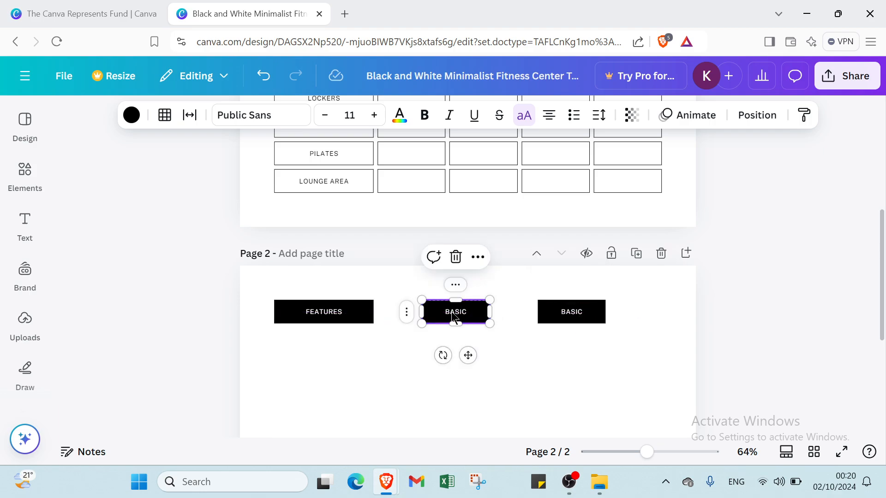
drag(453, 317, 439, 313)
double_click(441, 312)
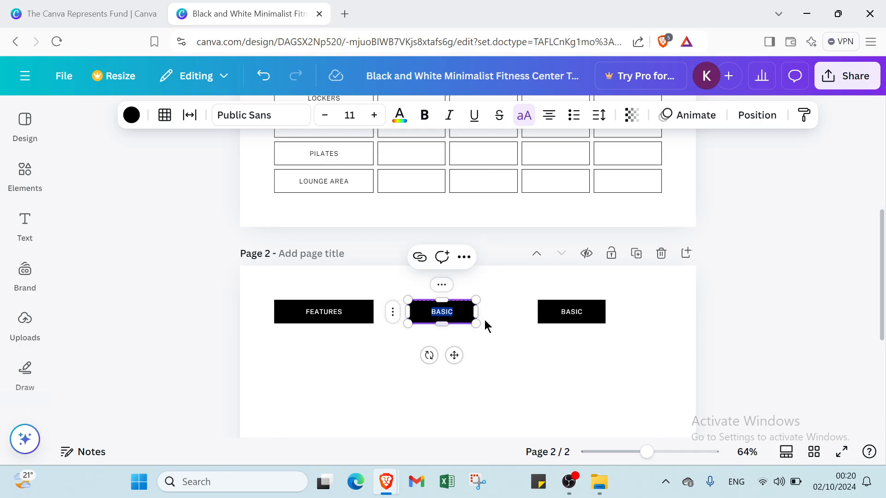
click(550, 313)
drag(551, 313, 526, 309)
Step: Duplicate the rightmost BASIC header cell and place the copy at the right end of page 2's header row
scroll(538, 251, up, 6)
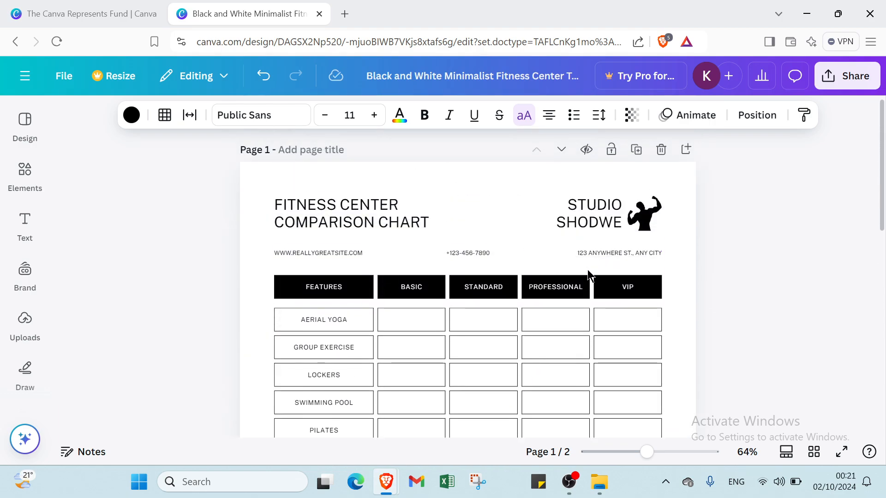
scroll(588, 275, down, 5)
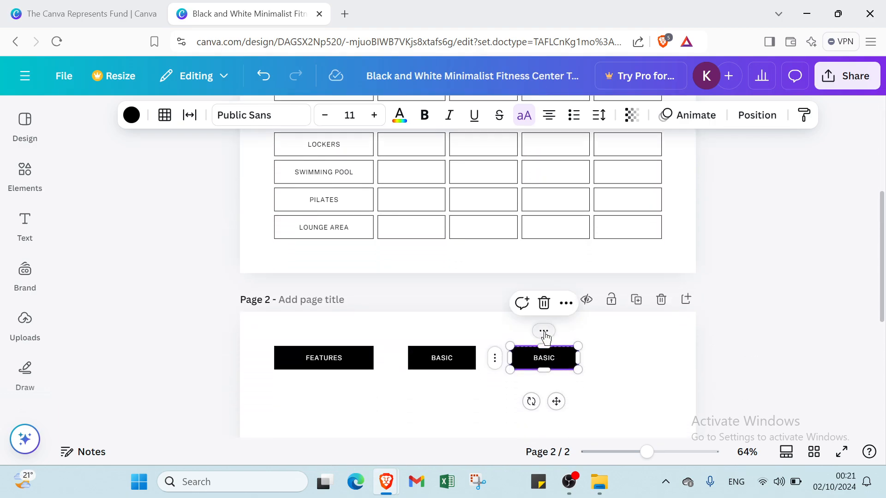
click(544, 334)
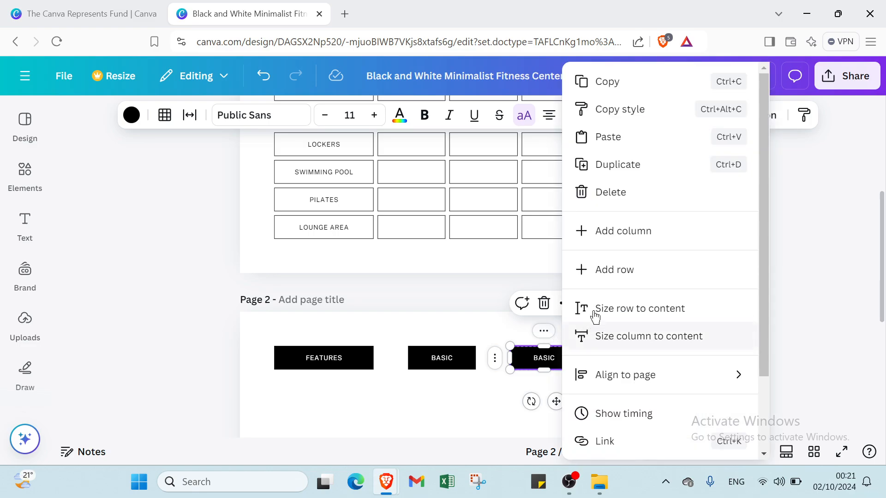
click(614, 176)
drag(565, 373, 663, 361)
Step: Copy the AERIAL YOGA cell from page 1 onto page 2 and place it directly below the FEATURES header
scroll(522, 409, down, 3)
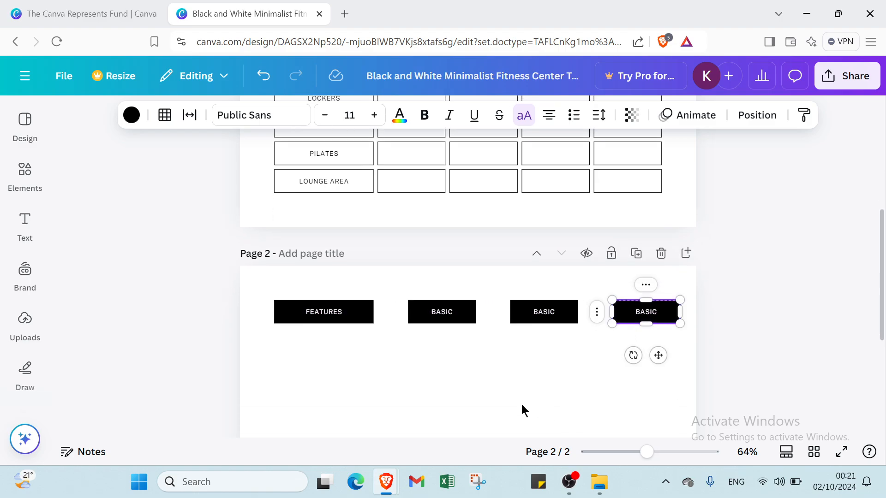
scroll(356, 233, up, 8)
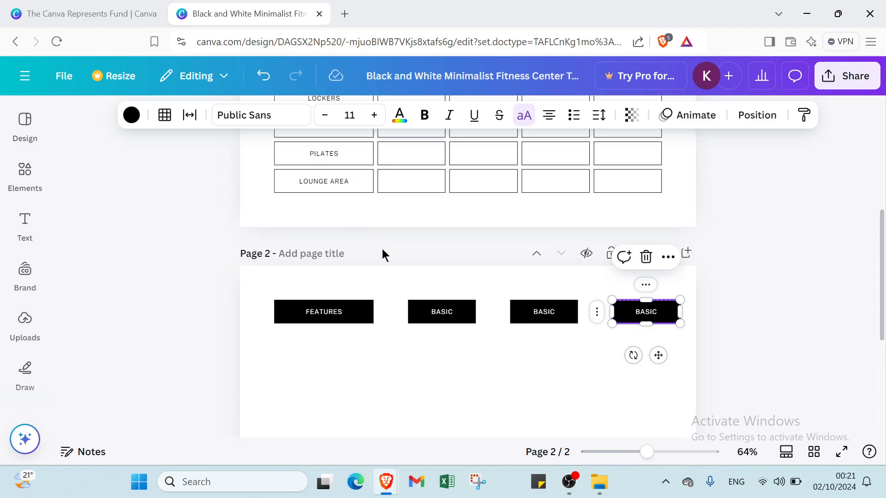
click(347, 276)
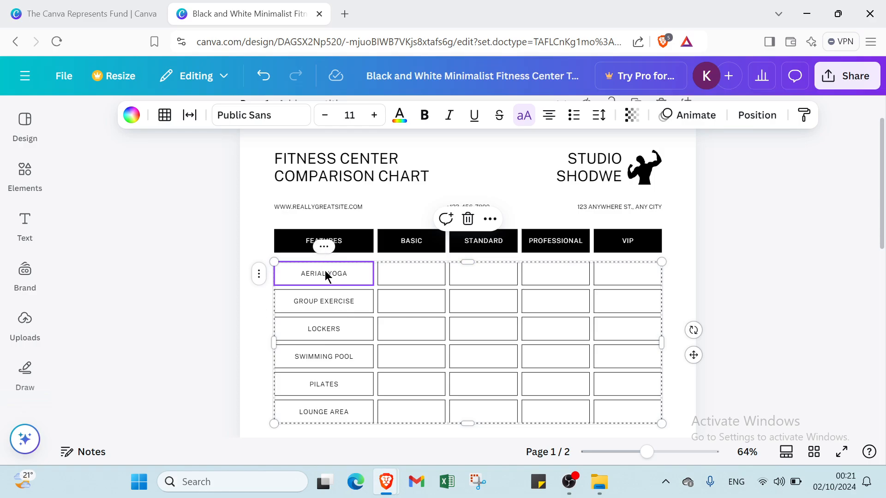
scroll(327, 281, down, 5)
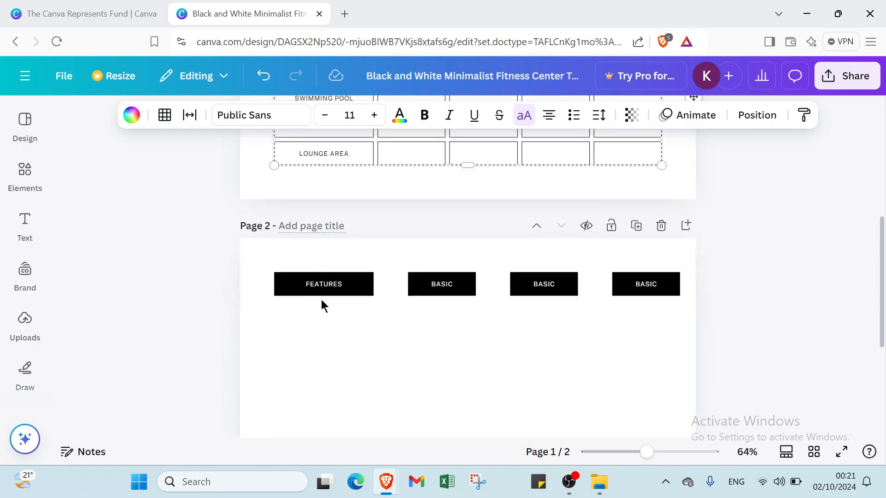
click(317, 333)
key(ctrl+v)
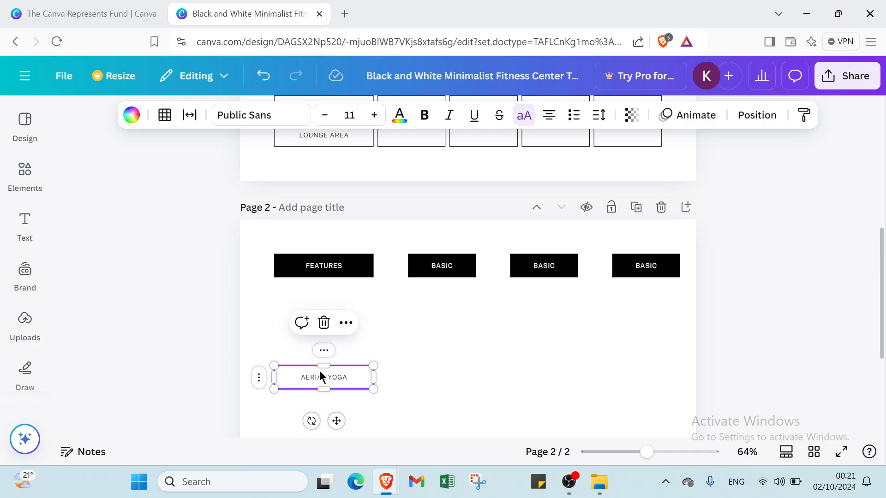
drag(323, 372, 324, 310)
Step: Duplicate the AERIAL YOGA cell on page 2 and align the copy below the first one with a gap between them
scroll(324, 300, up, 4)
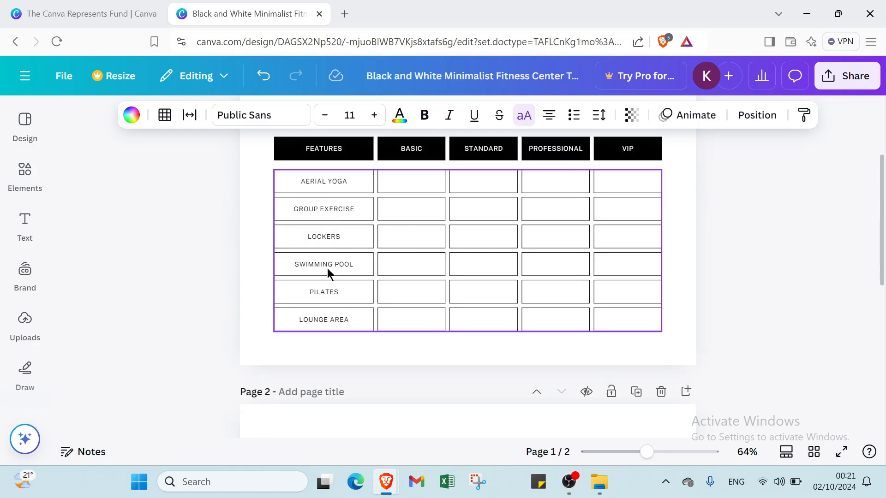
scroll(332, 228, down, 2)
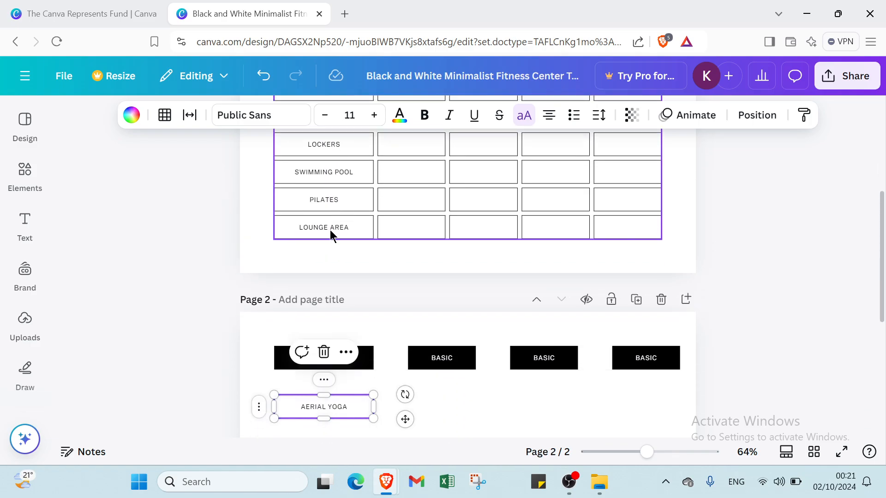
click(321, 381)
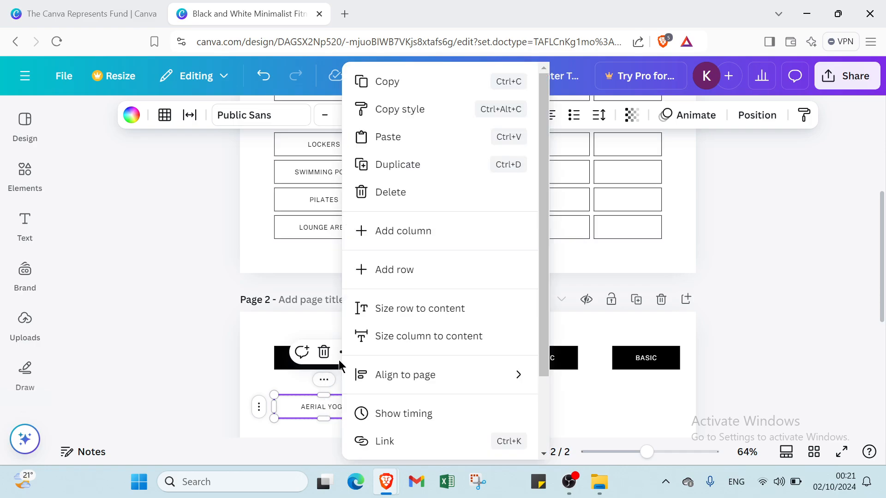
click(369, 165)
mouse_move(370, 425)
mouse_down()
mouse_move(370, 451)
mouse_move(365, 436)
mouse_up()
scroll(365, 435, up, 2)
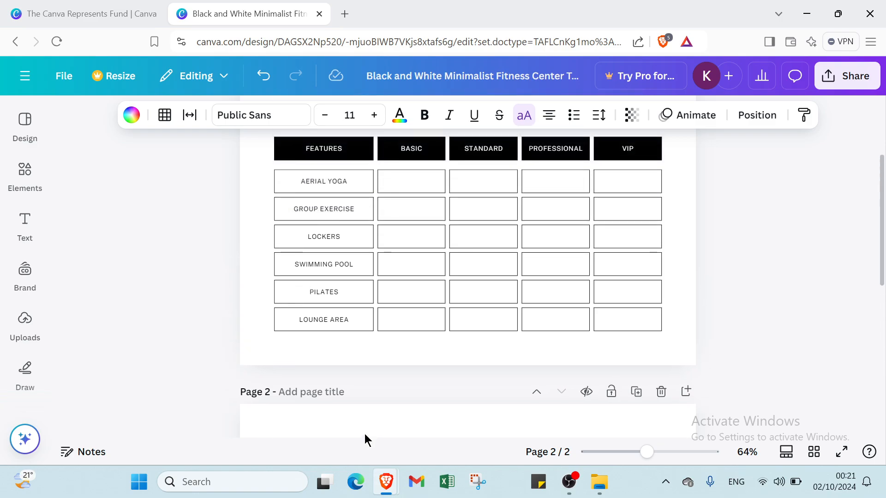
scroll(364, 433, down, 4)
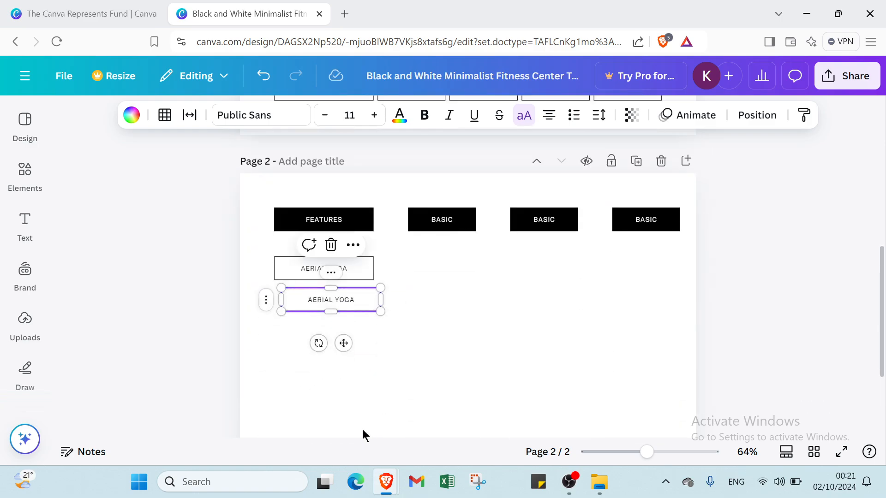
double_click(317, 301)
click(295, 301)
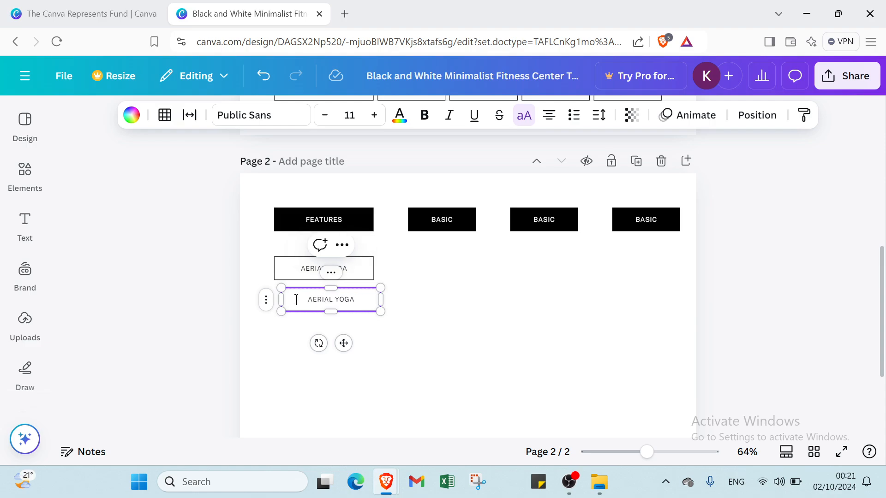
click(363, 307)
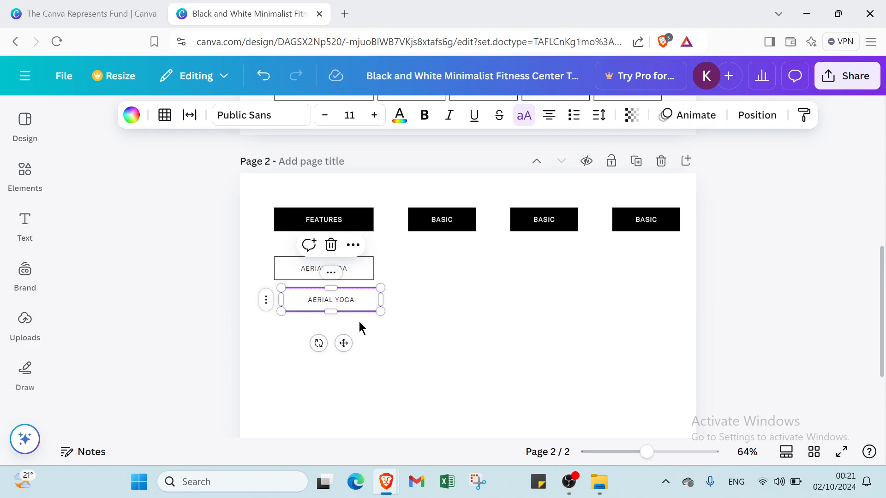
drag(329, 315, 299, 318)
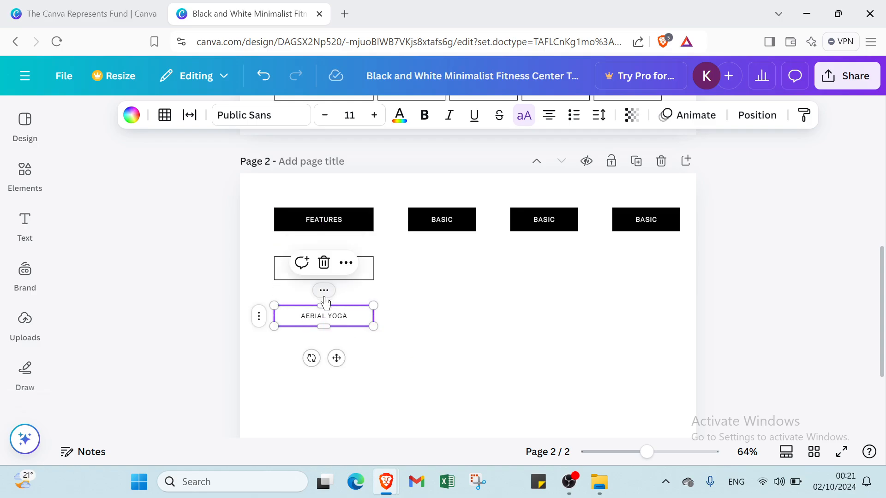
Step: Duplicate the second AERIAL YOGA cell to add a third one below it at equal spacing
click(323, 291)
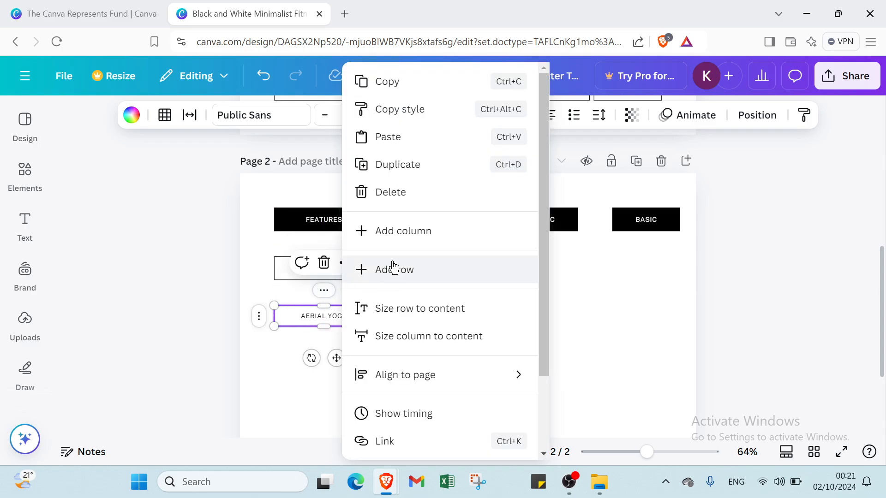
click(390, 166)
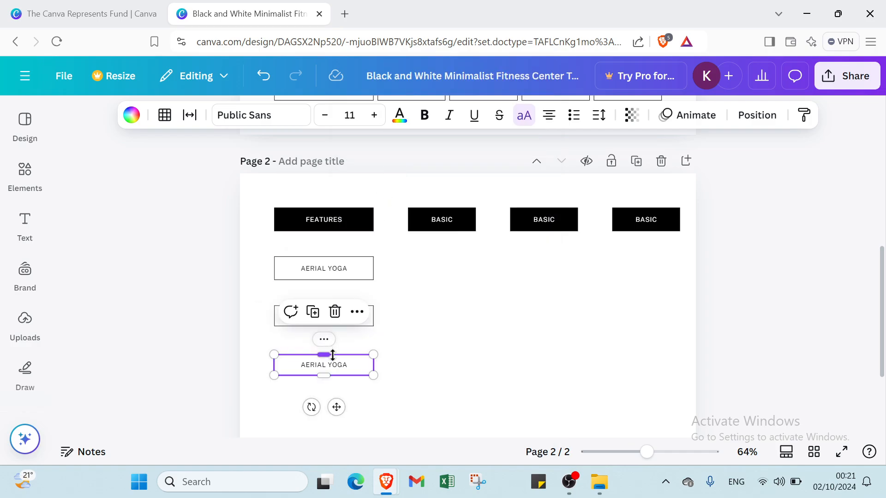
click(412, 326)
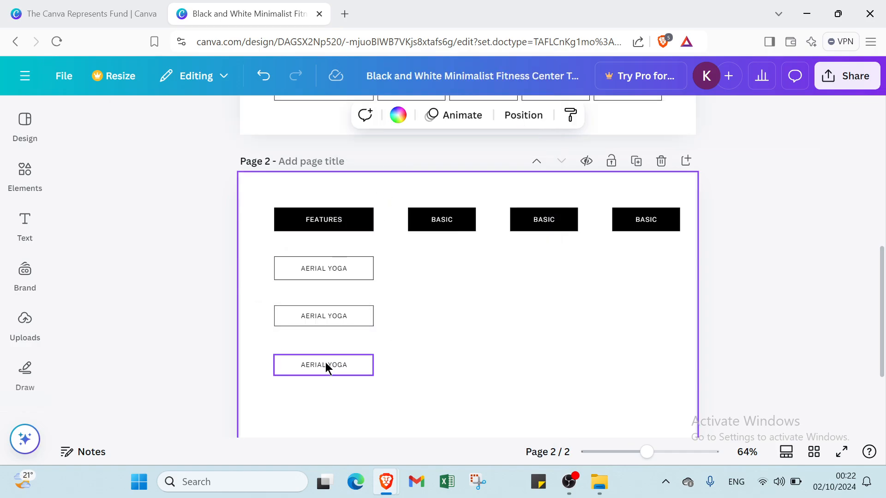
Step: Duplicate the third AERIAL YOGA cell and place the copy below it as the fourth cell of the column
scroll(356, 356, down, 2)
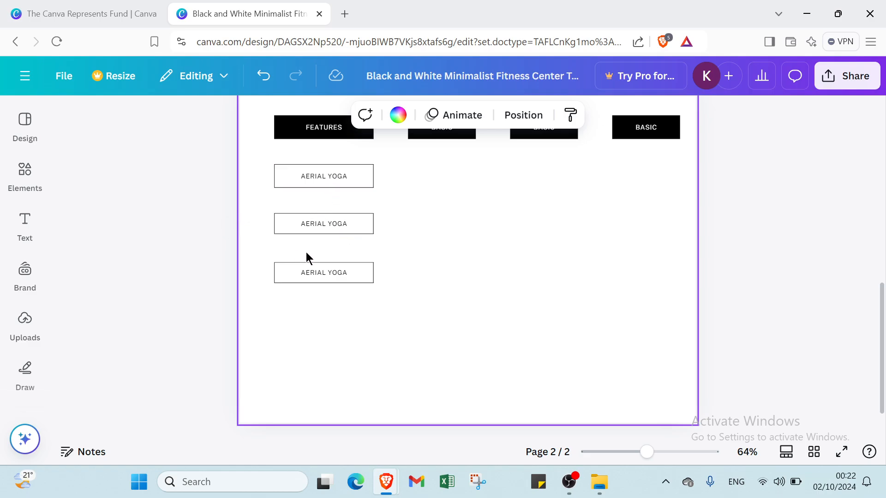
click(312, 265)
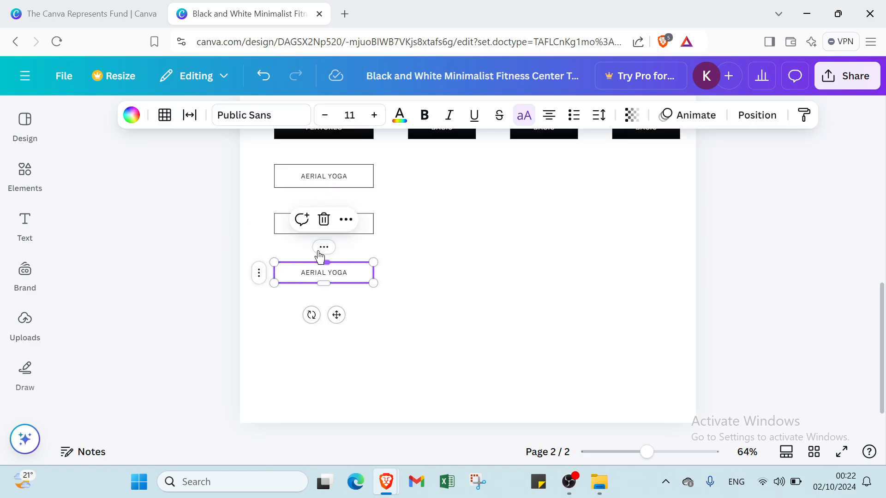
click(321, 253)
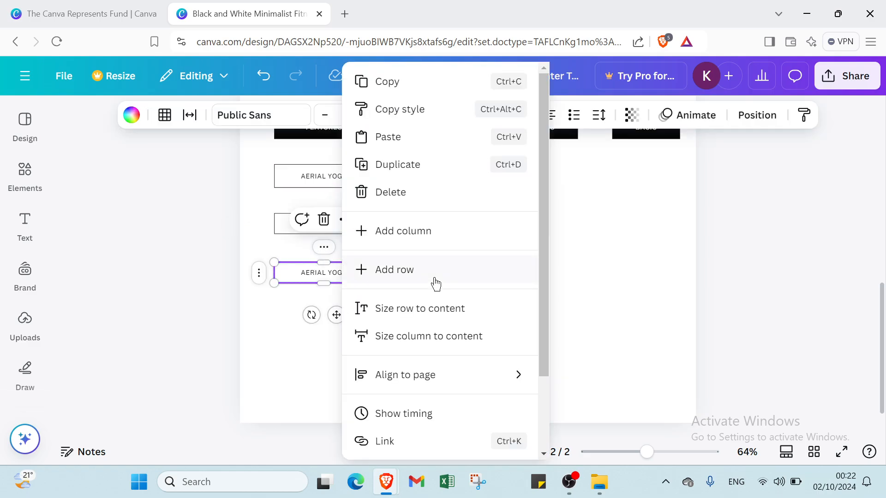
click(417, 165)
drag(322, 283, 318, 321)
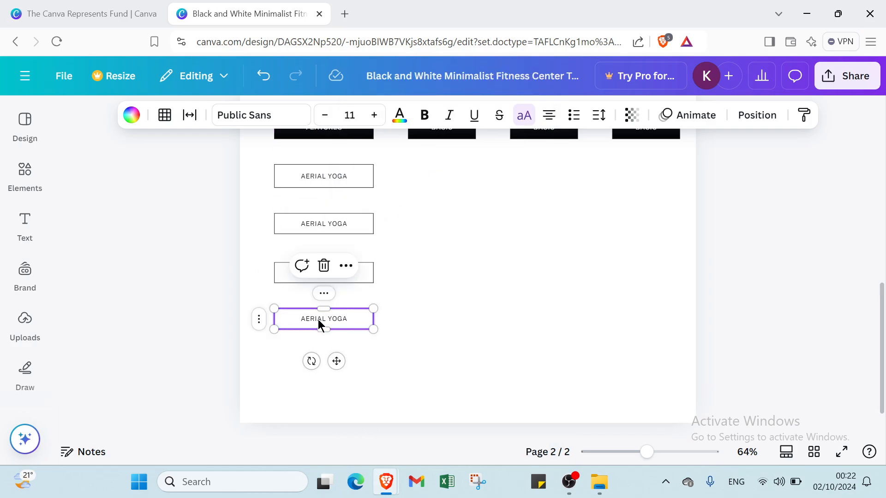
Step: Duplicate the fourth AERIAL YOGA cell to add a fifth one below it at equal spacing
click(324, 294)
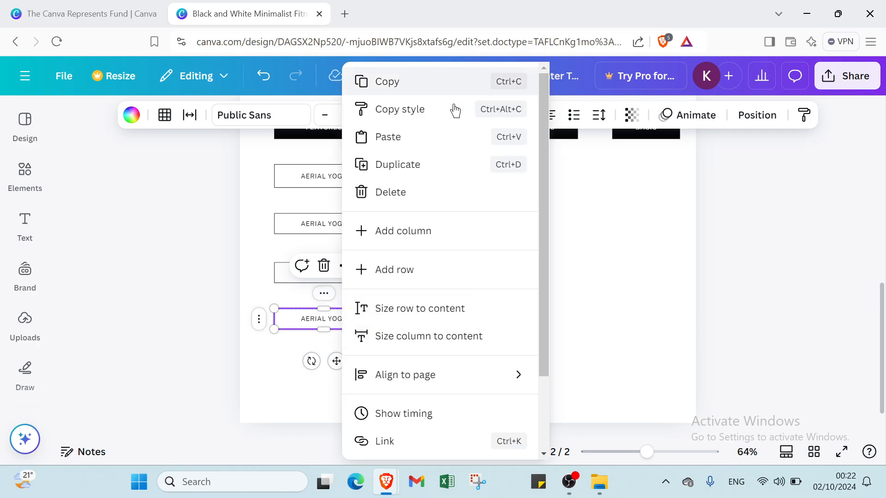
click(433, 163)
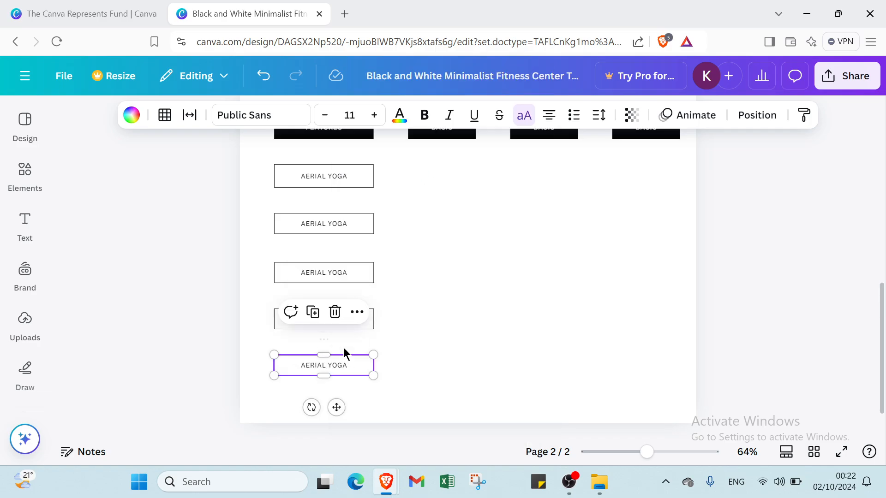
click(505, 380)
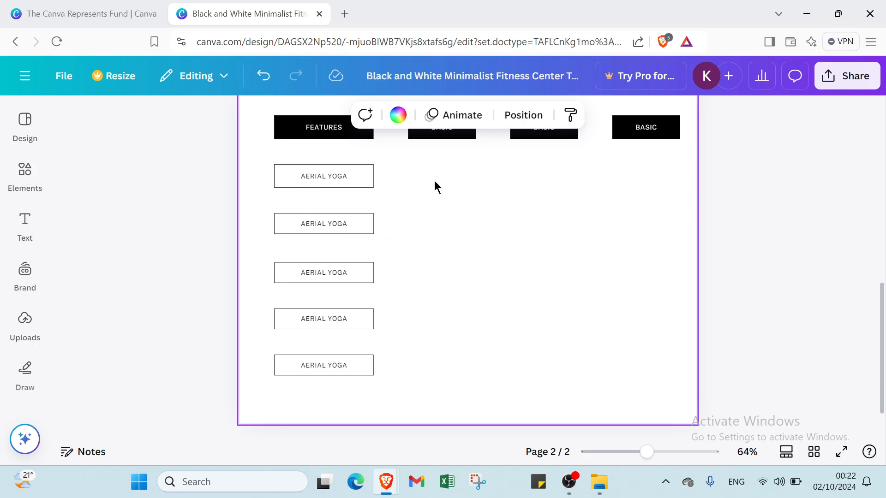
Step: Copy the empty cell beside AERIAL YOGA on page 1 onto page 2 and place it directly below the first BASIC header
scroll(434, 182, up, 10)
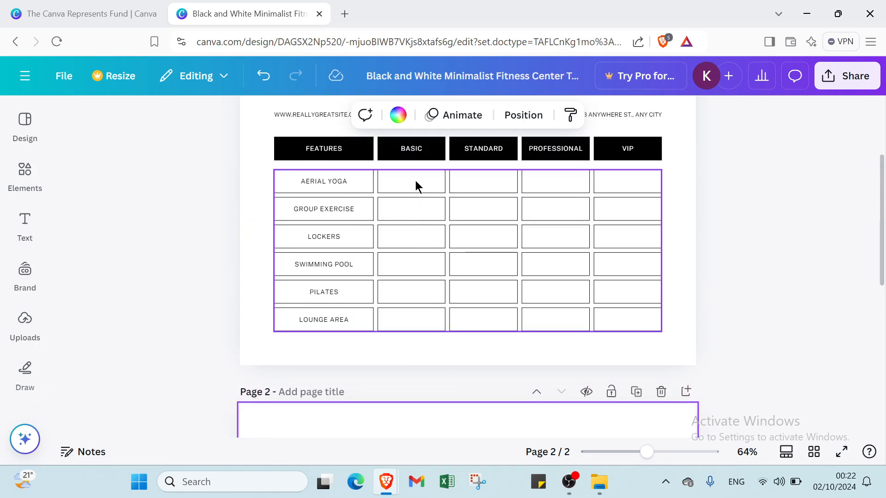
click(420, 183)
click(428, 185)
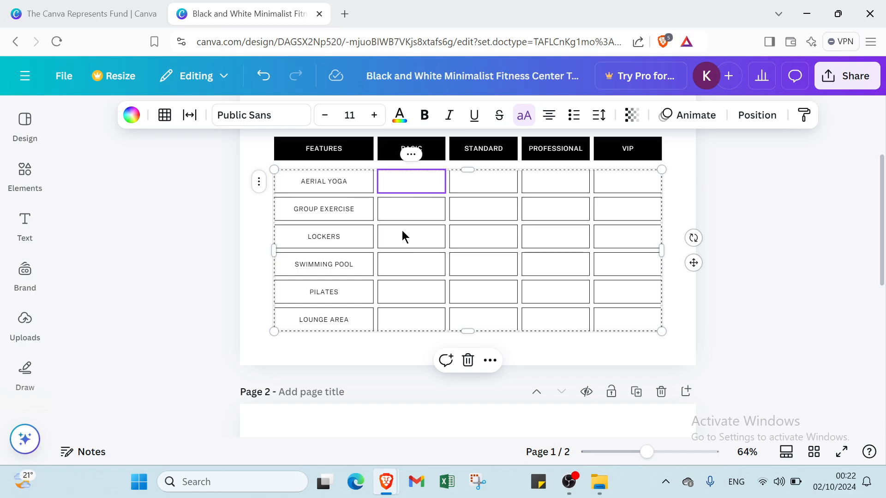
scroll(401, 433, down, 5)
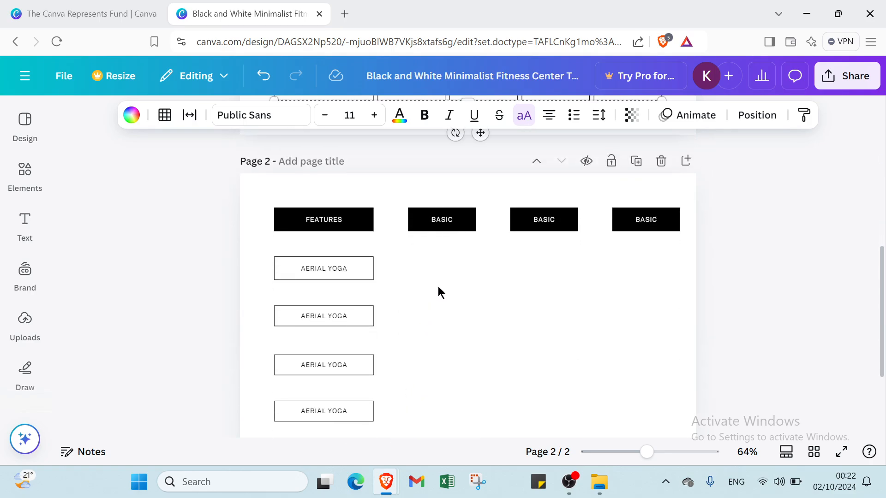
click(441, 263)
key(ctrl+v)
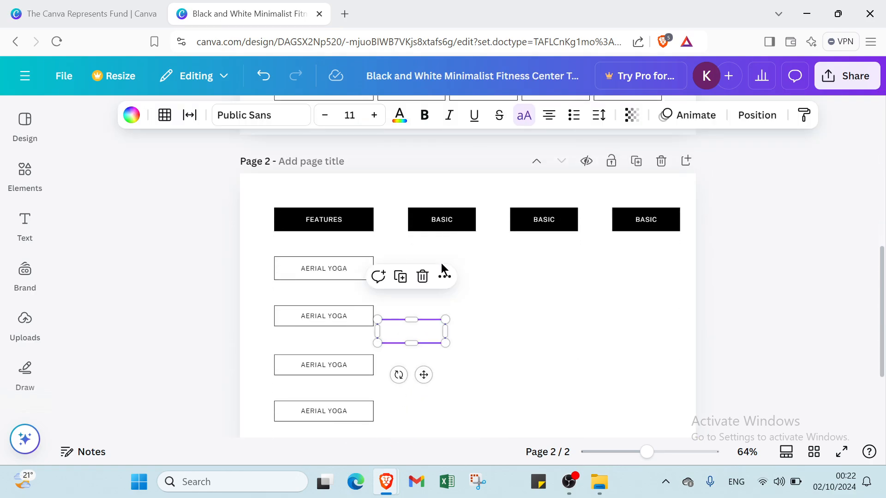
click(433, 327)
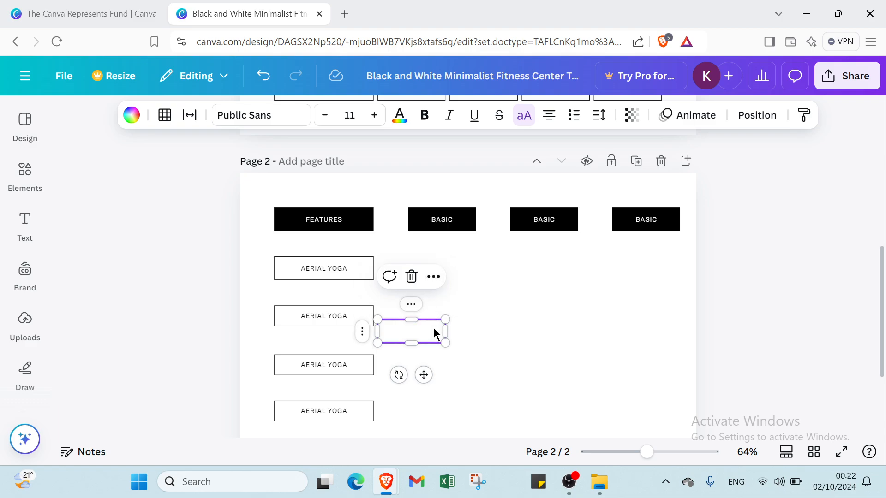
drag(433, 328, 458, 265)
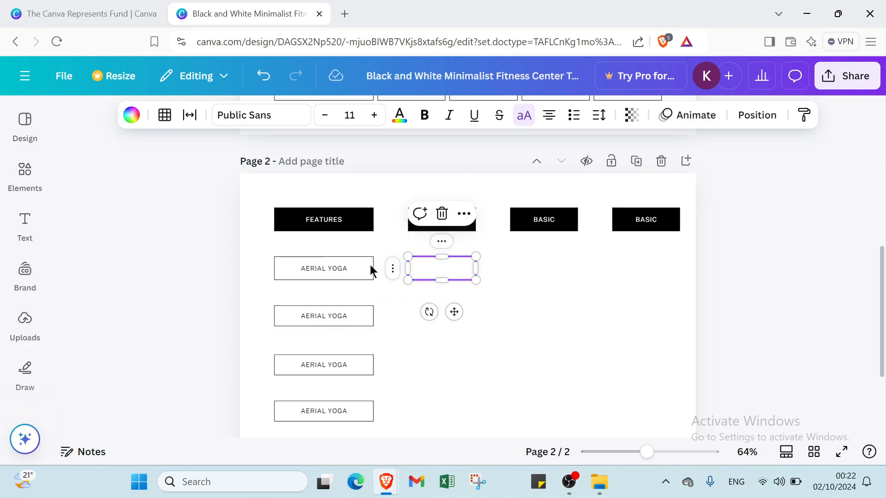
Step: Duplicate the empty cell twice to add a second and third cell below it in the first BASIC column
click(442, 241)
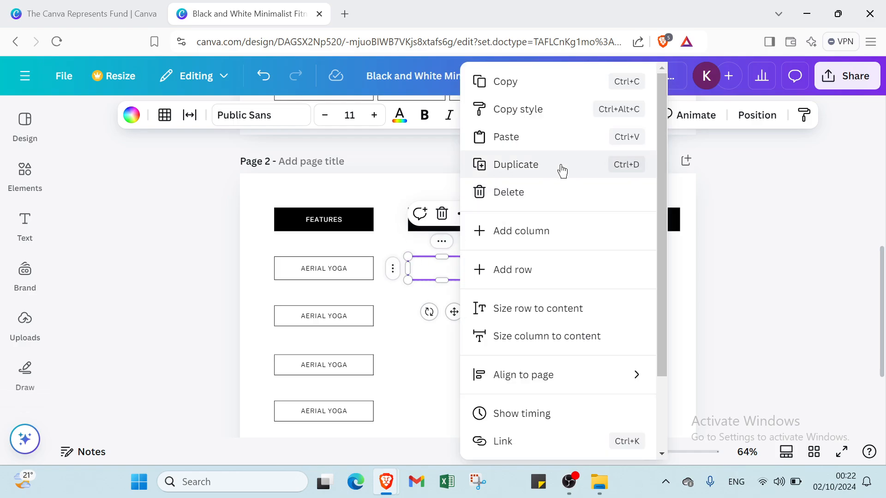
click(562, 170)
drag(456, 272, 451, 309)
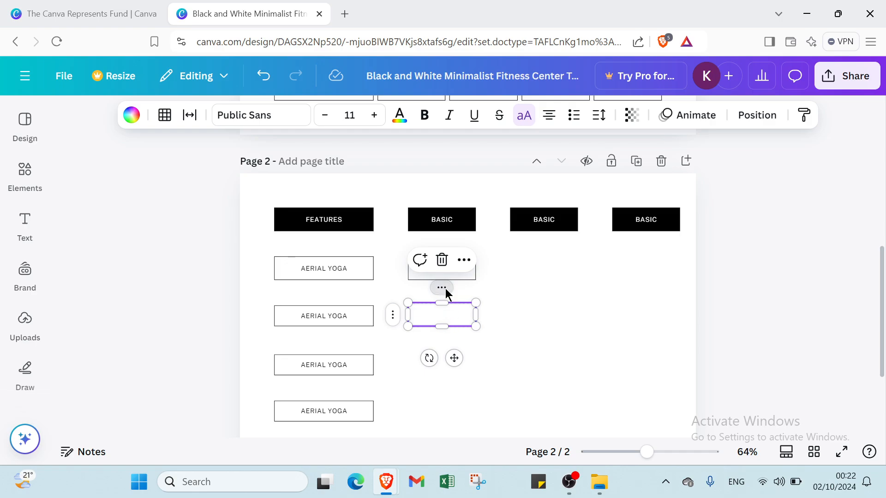
click(441, 288)
click(560, 161)
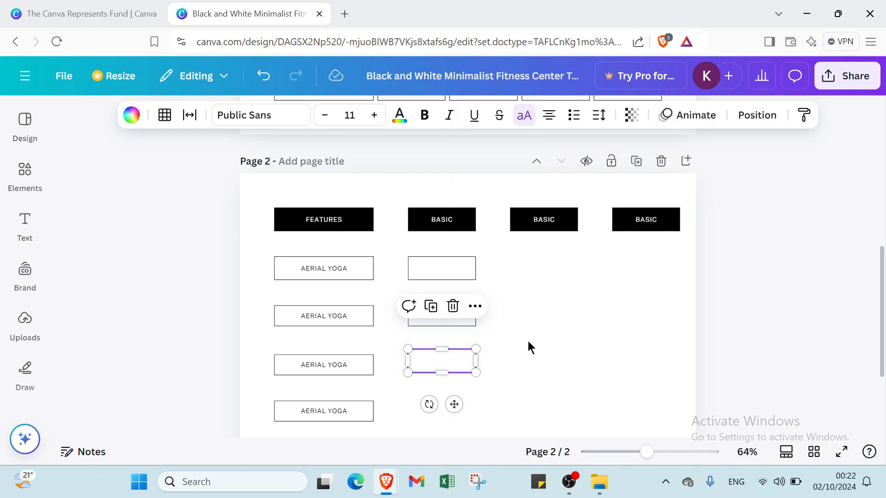
click(490, 373)
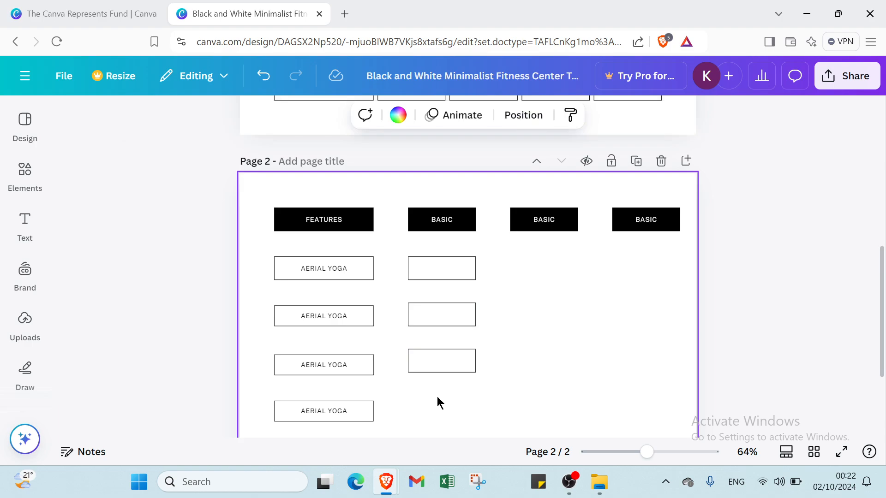
Step: Duplicate the third empty cell and place the copy below it as the fourth cell of the first BASIC column
click(419, 368)
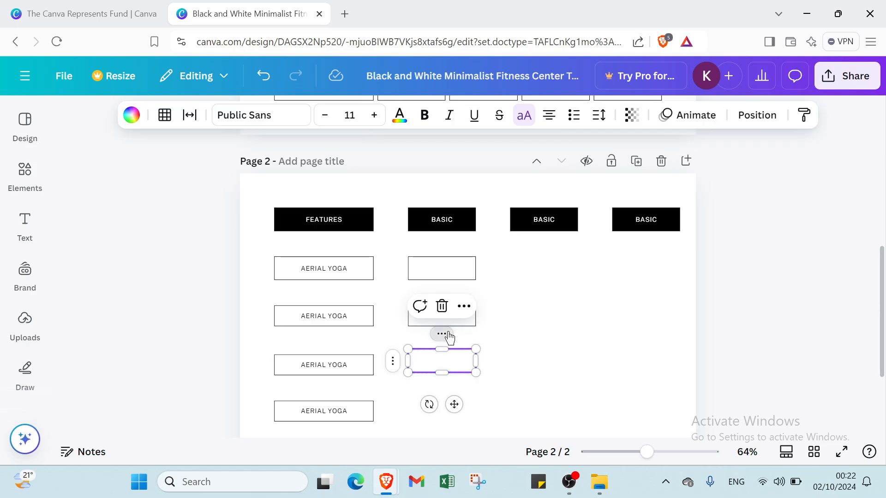
click(464, 306)
click(512, 166)
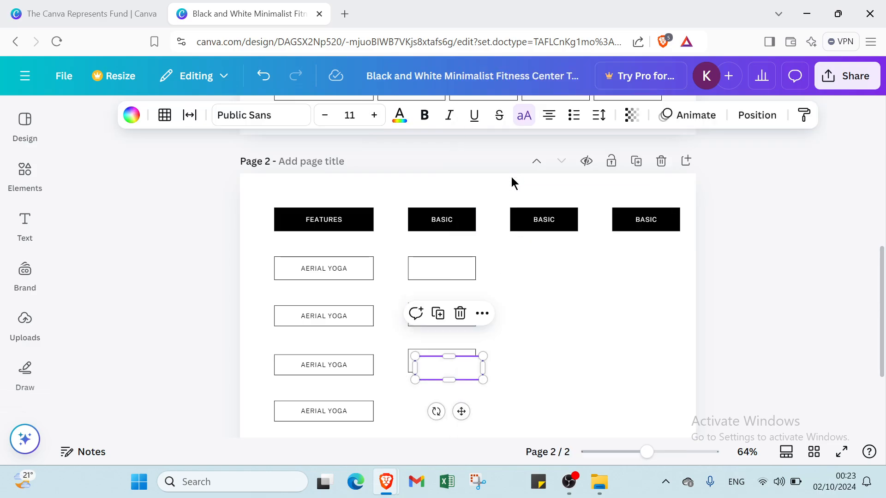
drag(464, 375, 460, 413)
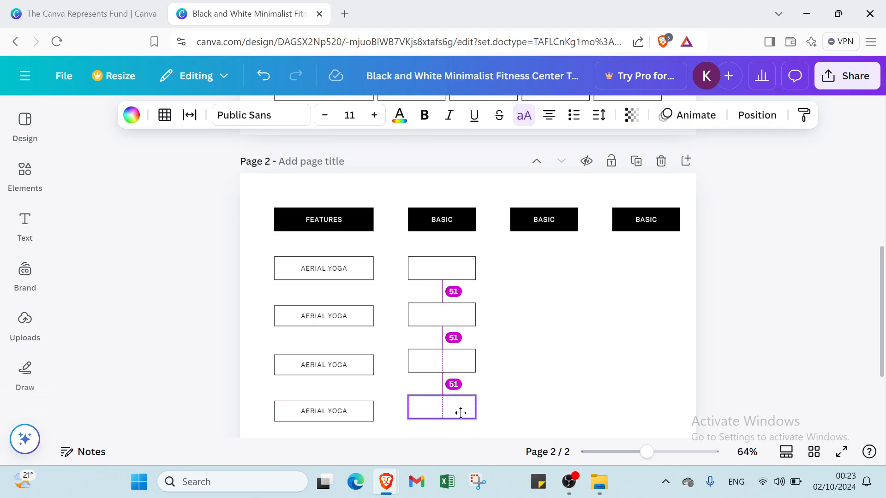
drag(460, 413, 461, 414)
click(525, 388)
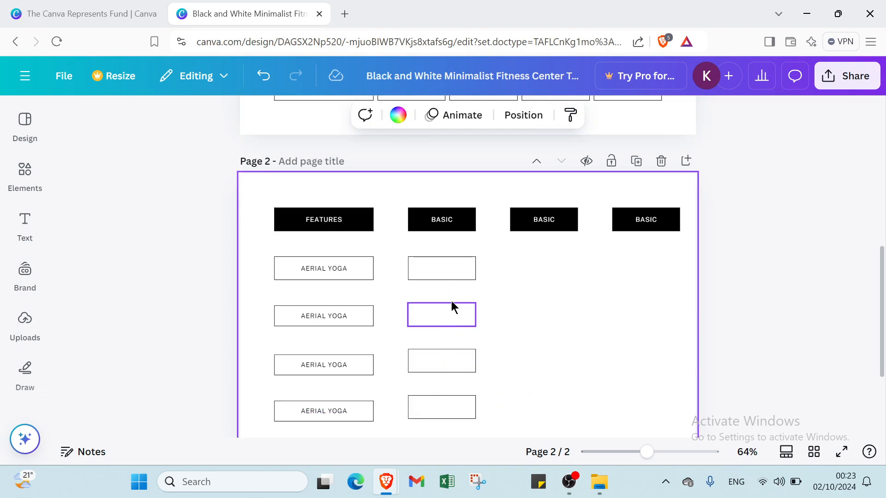
Step: Move the third empty cell of the first BASIC column slightly down toward the third AERIAL YOGA row
double_click(438, 363)
click(442, 365)
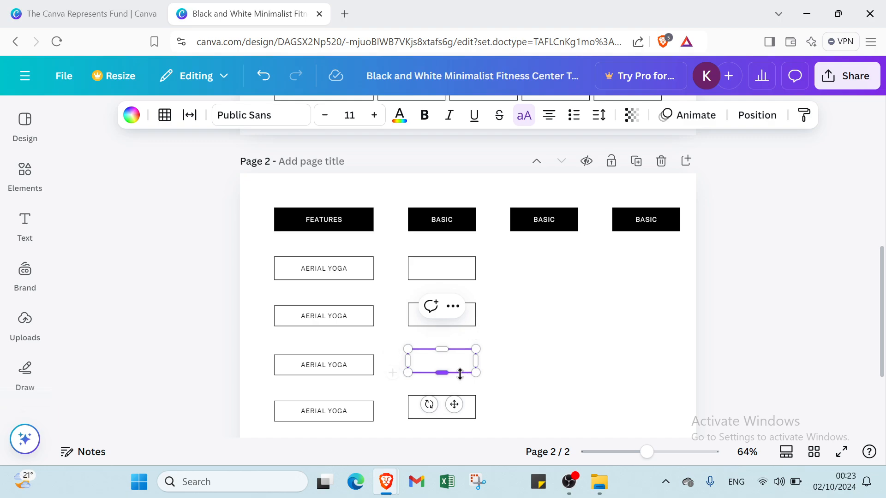
click(461, 366)
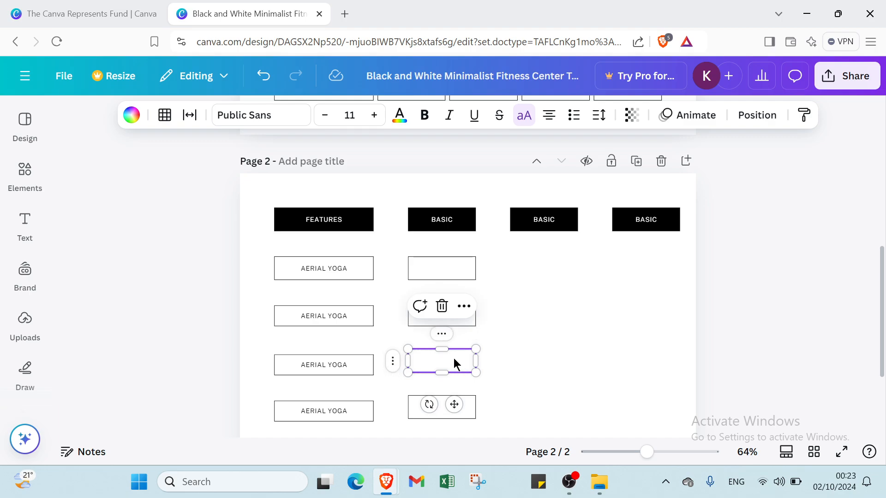
key(ctrl+v)
click(433, 322)
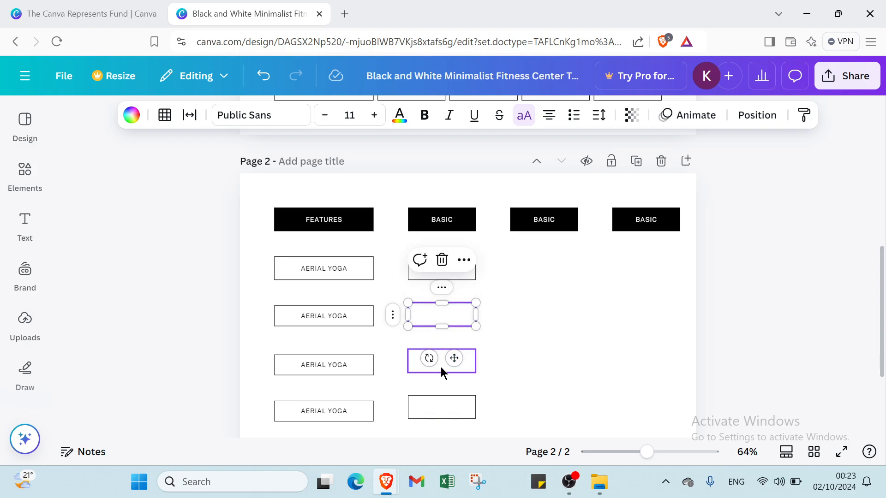
drag(441, 368, 441, 373)
click(542, 302)
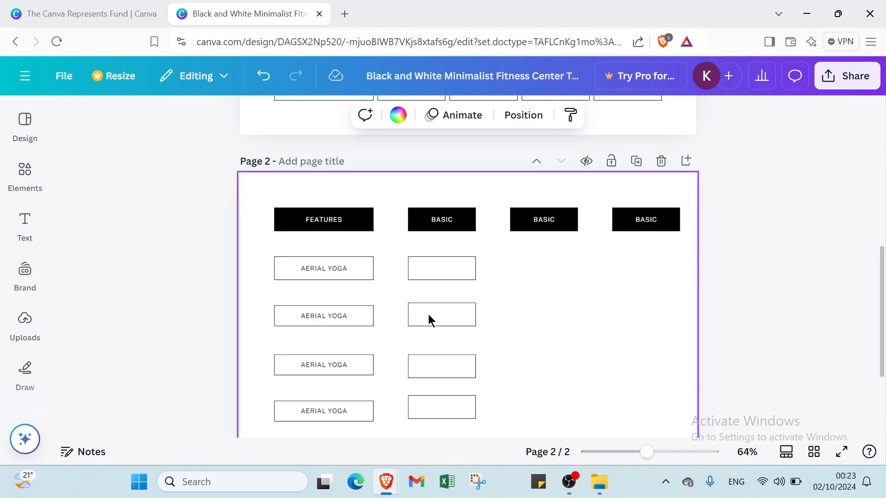
Step: Line up the fourth empty cell with the fourth AERIAL YOGA row and nudge the third cell up level with its row
click(451, 403)
drag(452, 405, 451, 403)
click(505, 357)
click(454, 368)
drag(455, 368, 457, 363)
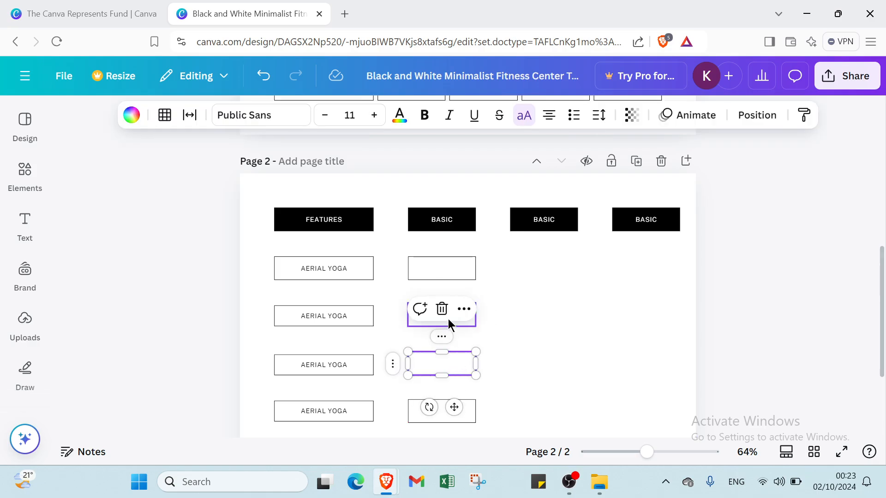
click(545, 313)
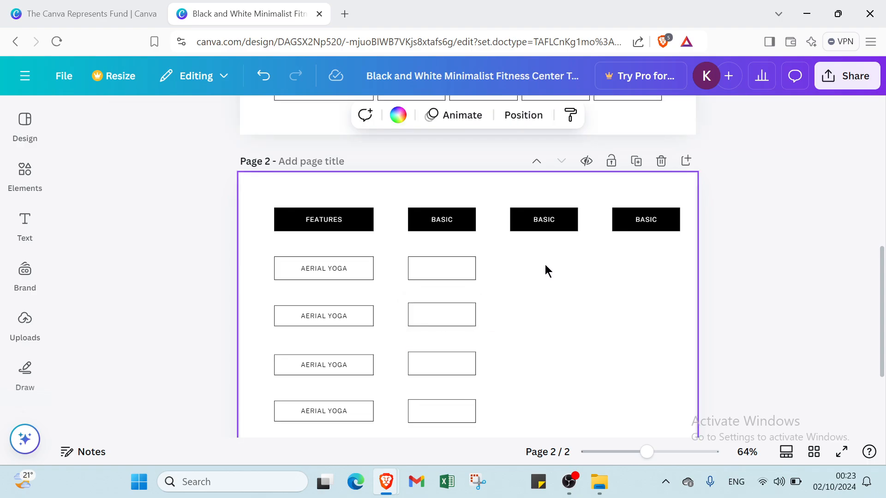
Step: Duplicate the first empty cell across the row, placing one copy under the second BASIC header and another under the third
click(438, 273)
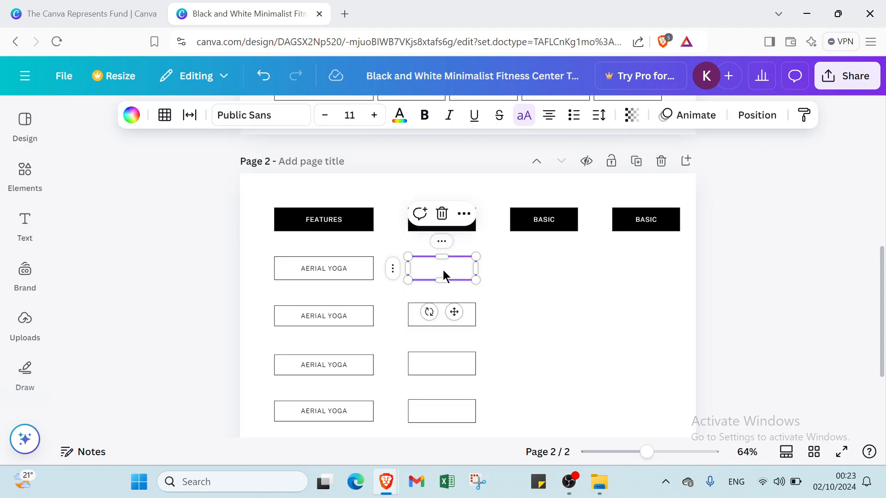
click(446, 247)
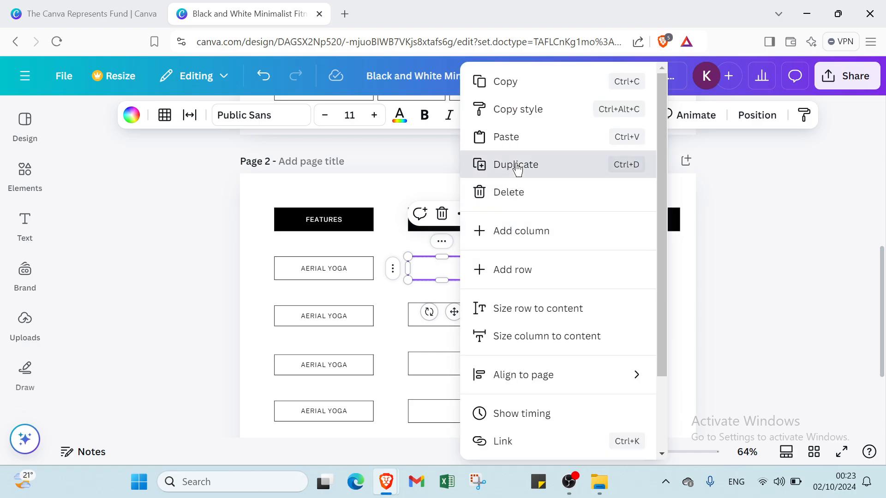
click(468, 164)
drag(458, 273, 554, 267)
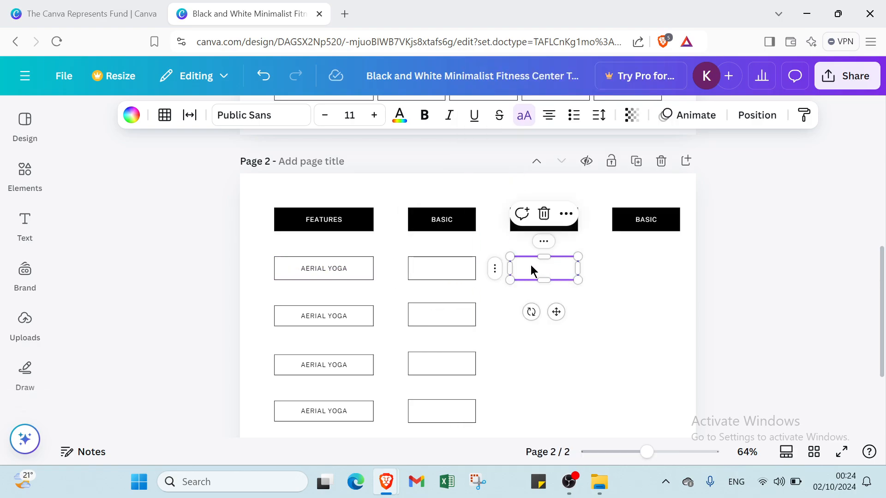
click(547, 244)
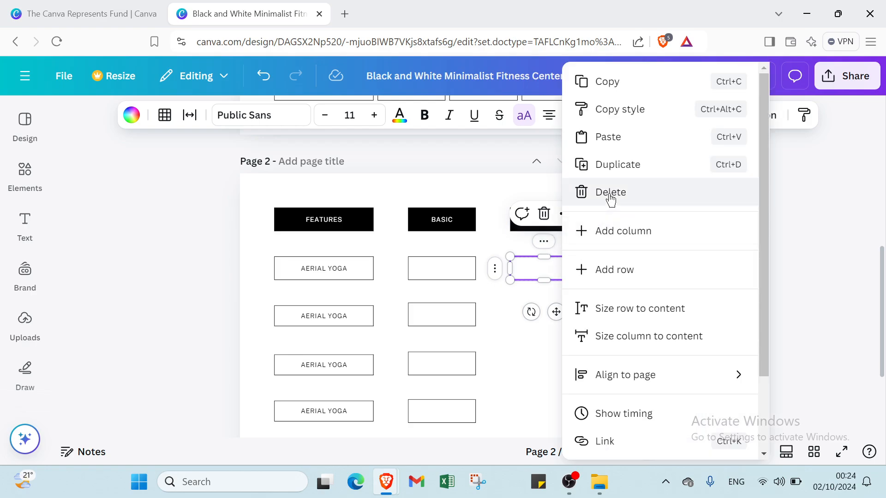
click(613, 164)
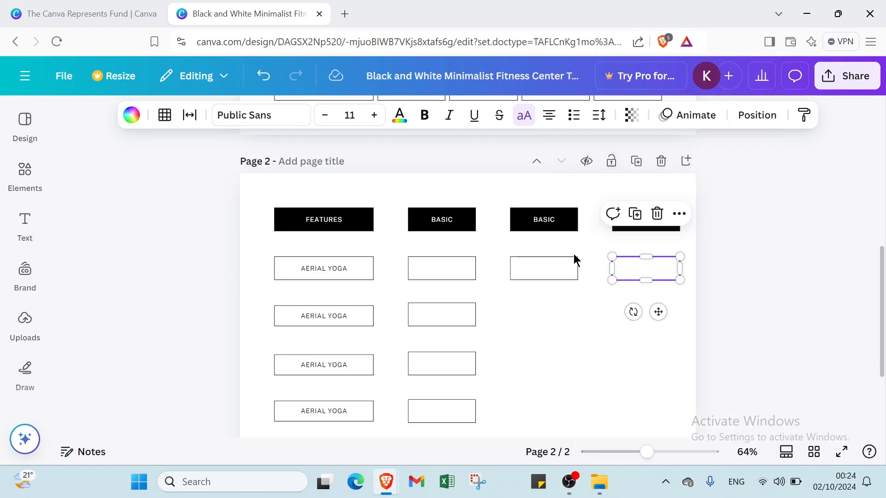
click(551, 342)
Step: Duplicate the empty cell under the second BASIC header downward to add the second, third and fourth cells of that column
click(538, 278)
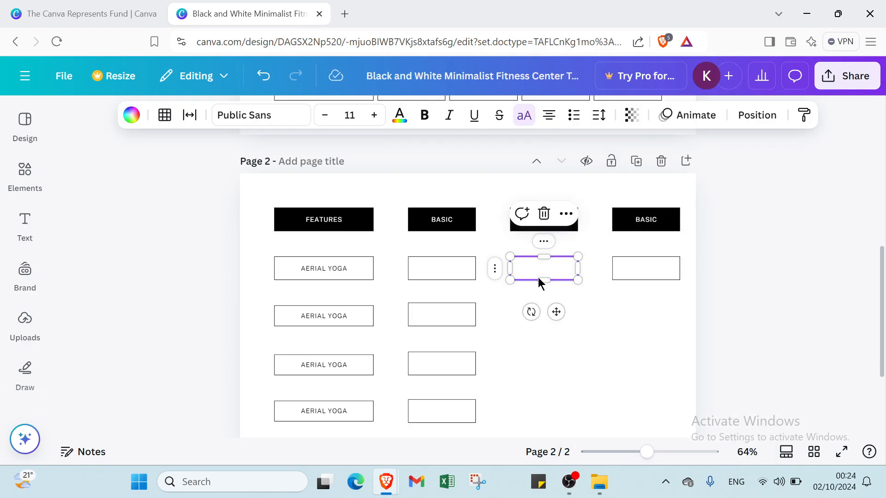
click(541, 241)
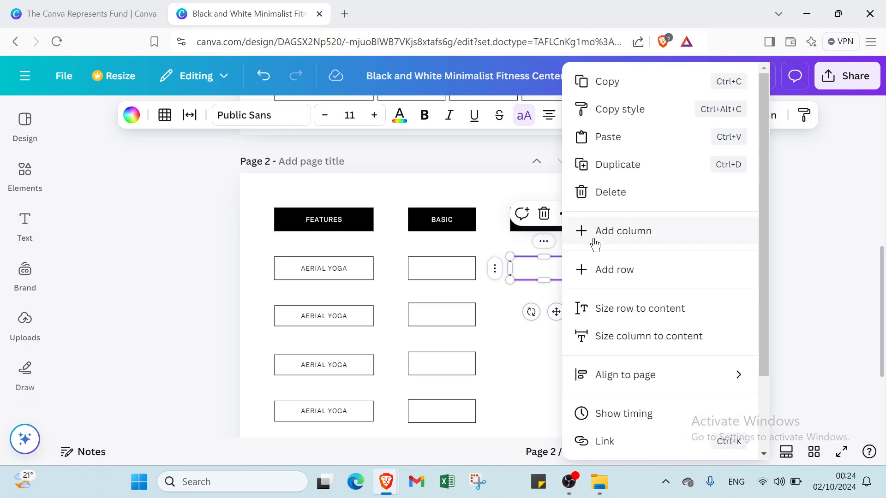
click(614, 166)
drag(565, 270, 560, 309)
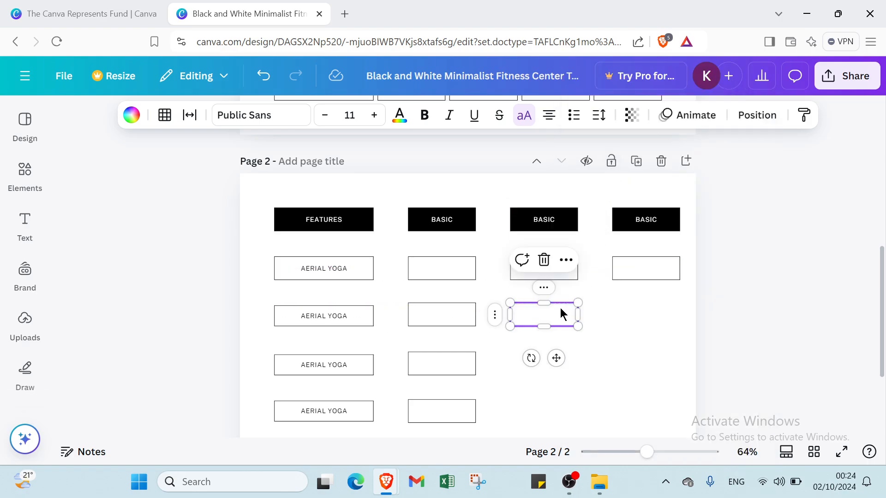
click(544, 287)
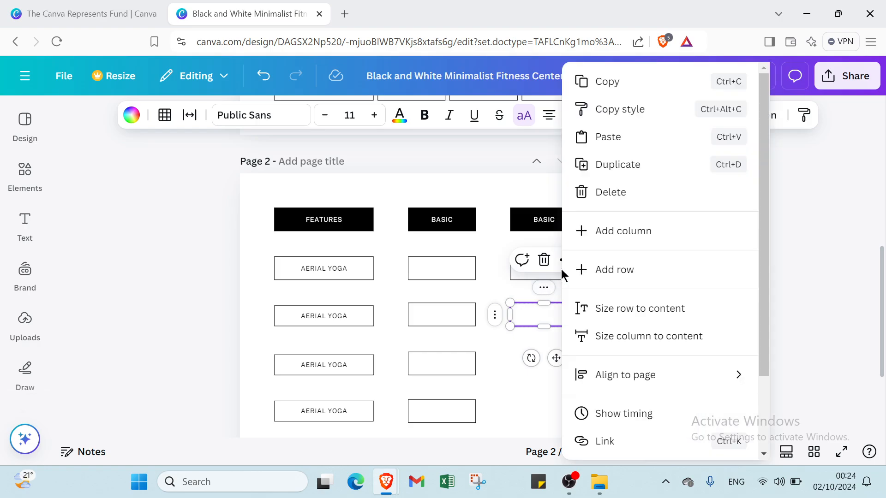
click(613, 166)
right_click(562, 377)
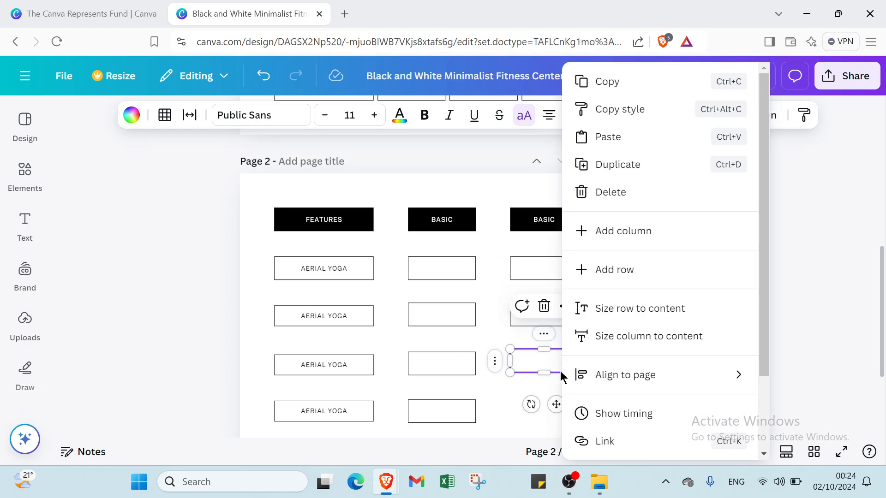
click(613, 165)
click(654, 309)
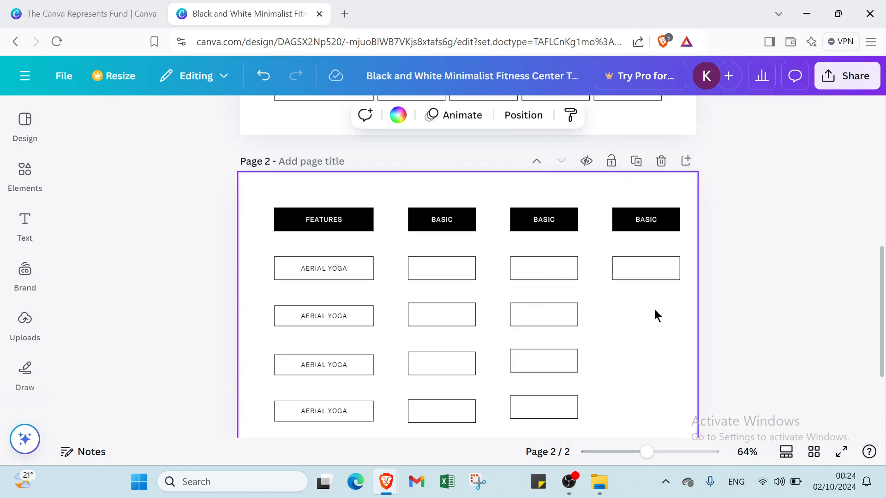
Step: Duplicate the empty cell under the third BASIC header downward to add the second, third and fourth cells of that column
click(646, 263)
click(648, 241)
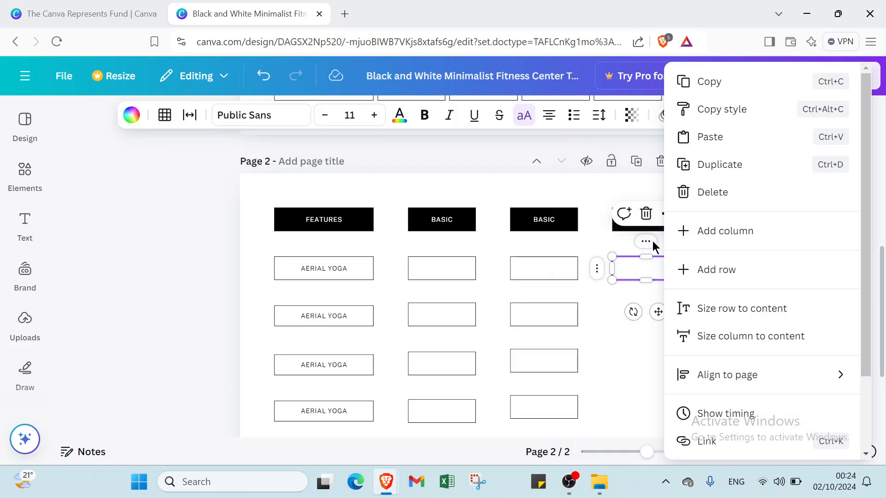
click(704, 166)
drag(647, 273, 642, 315)
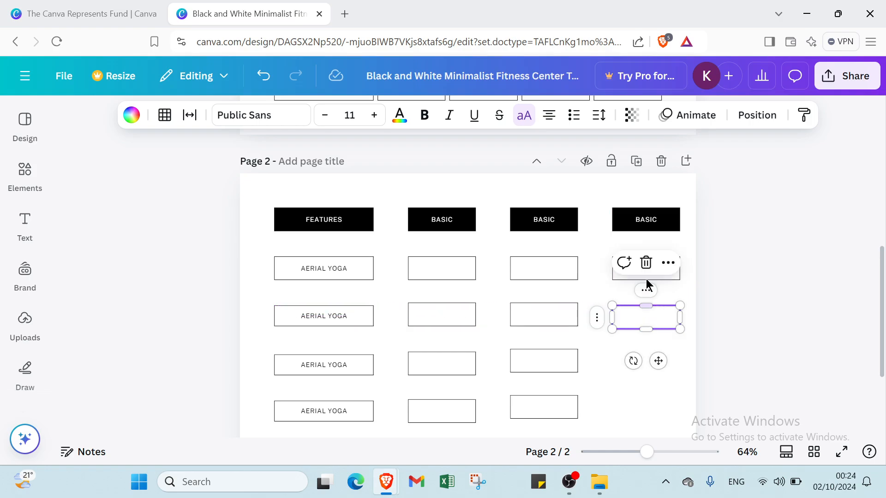
click(646, 289)
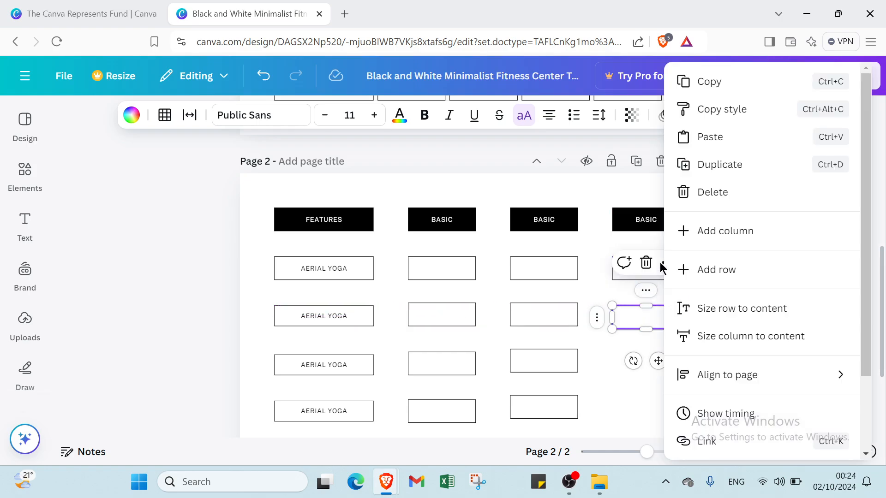
click(719, 165)
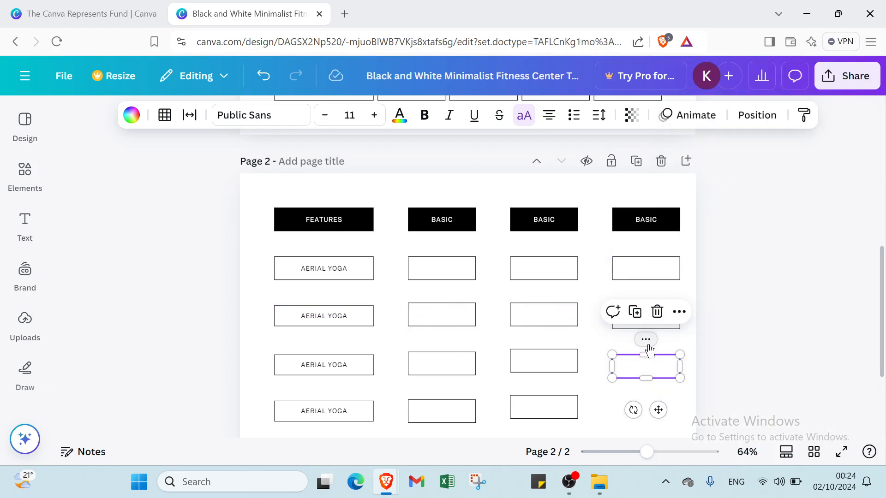
click(646, 340)
click(728, 172)
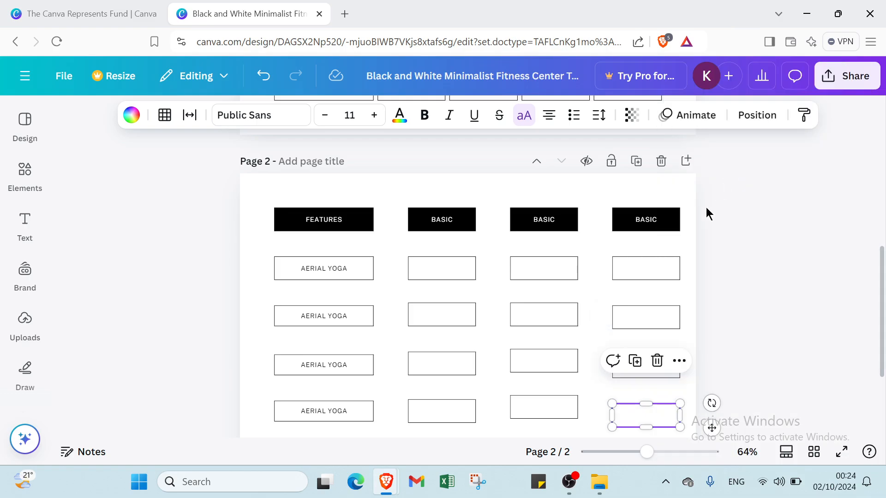
click(736, 309)
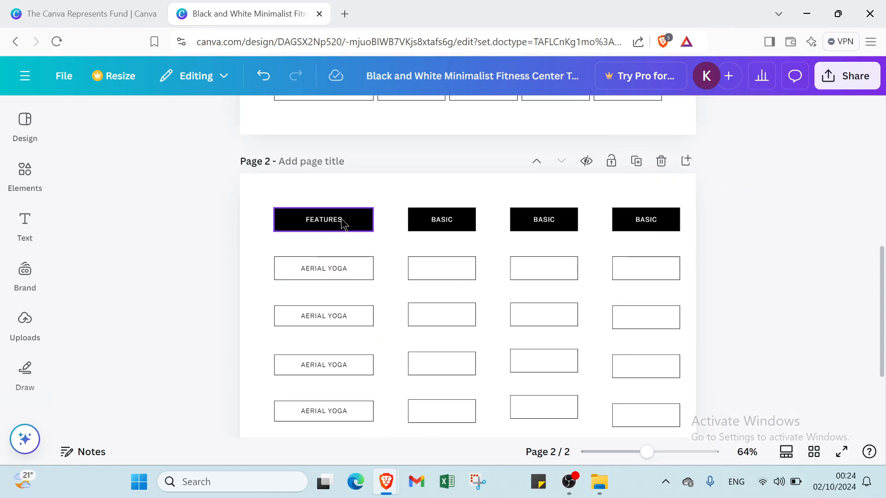
Step: Try a white fill on the FEATURES header and the first BASIC header
click(355, 218)
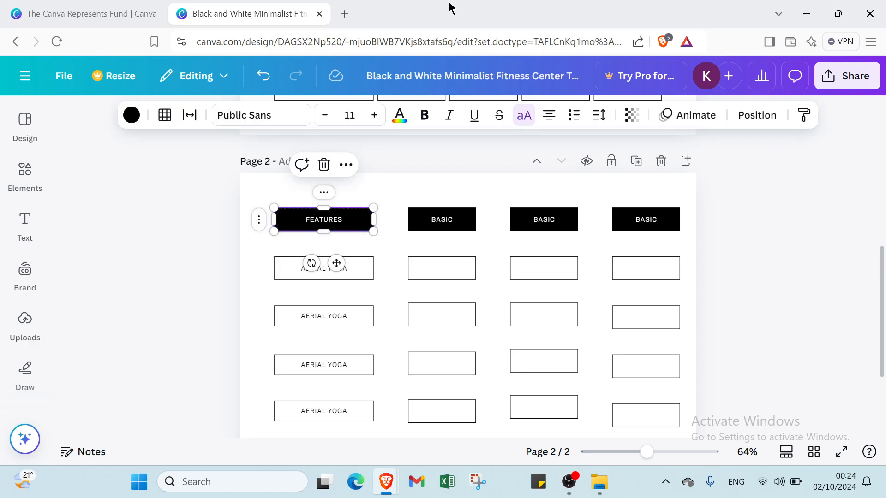
click(261, 219)
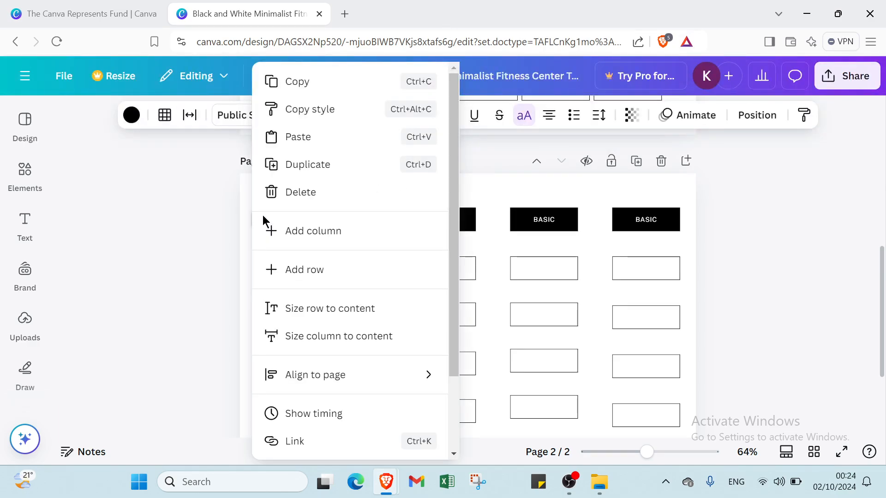
click(142, 142)
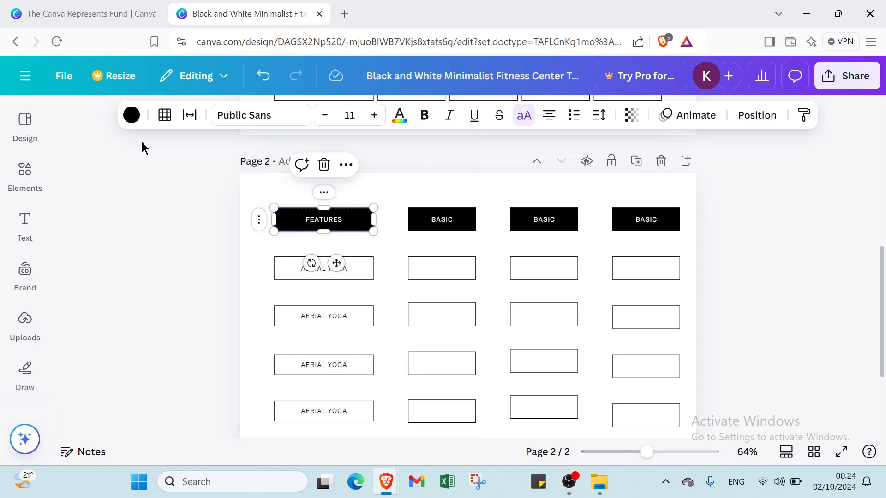
click(129, 116)
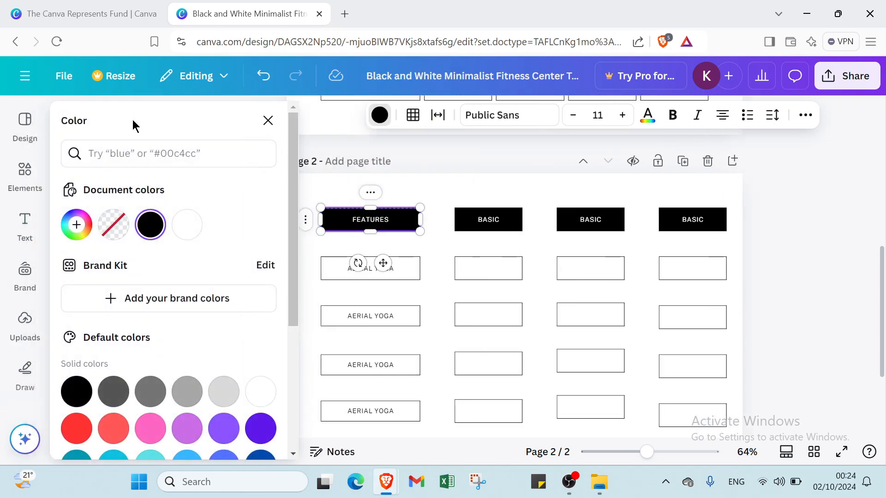
click(108, 435)
click(257, 403)
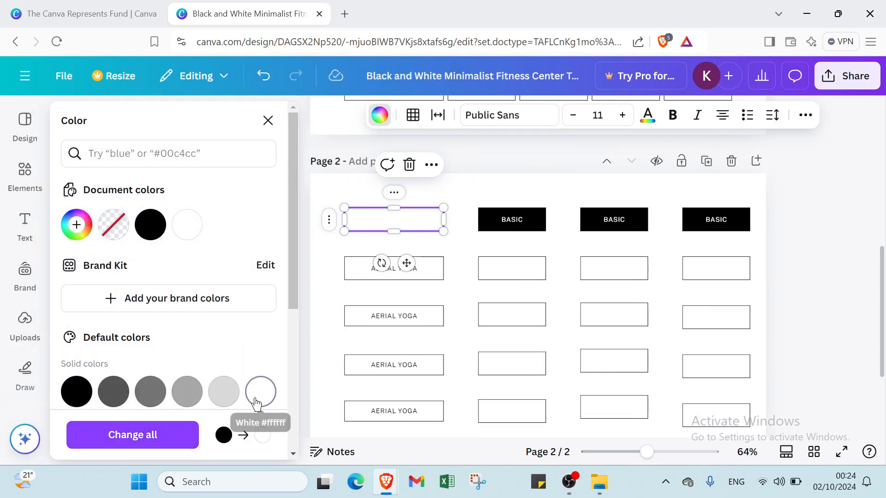
double_click(372, 221)
click(491, 213)
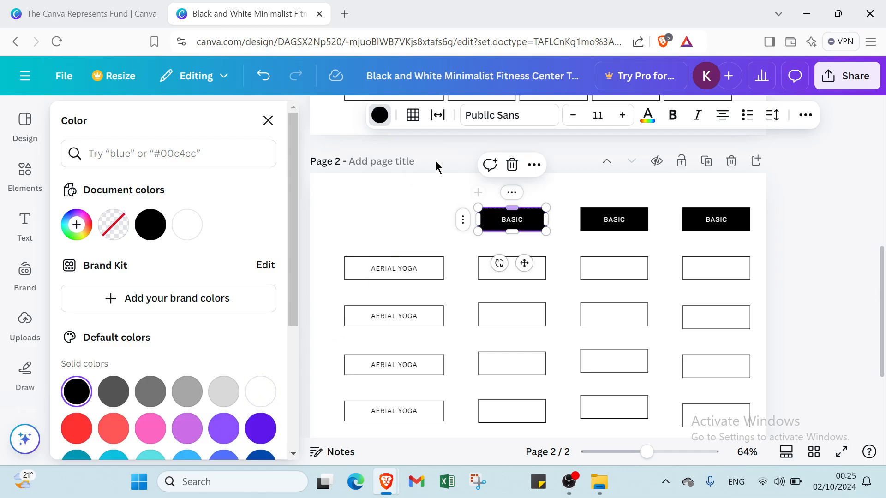
click(185, 230)
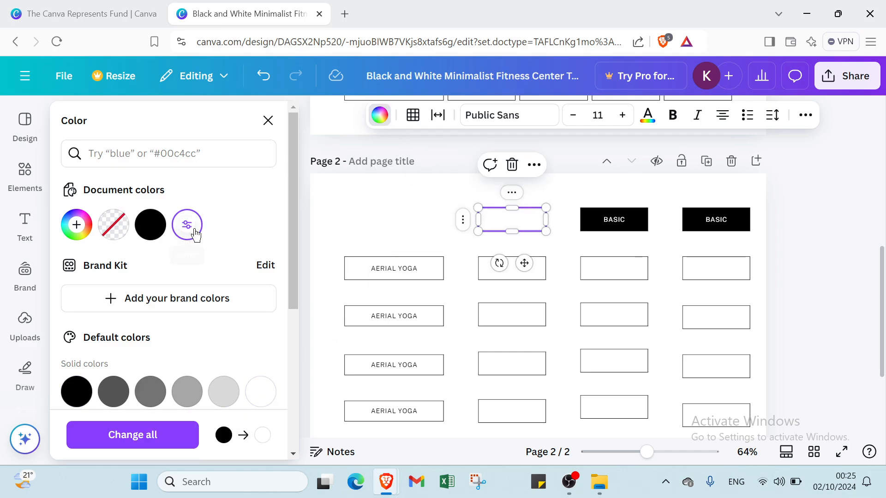
click(592, 216)
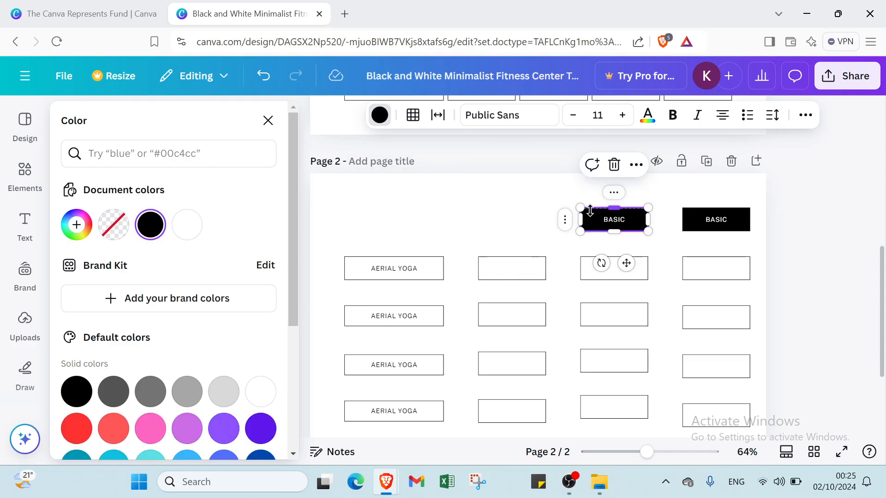
click(508, 226)
Step: Fill the FEATURES header and all three BASIC headers with the default light gray solid color
click(396, 218)
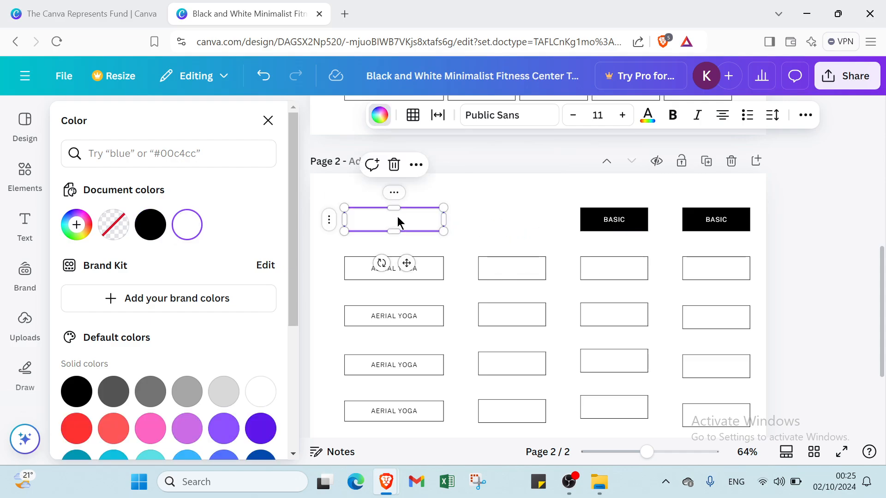
scroll(123, 336, down, 3)
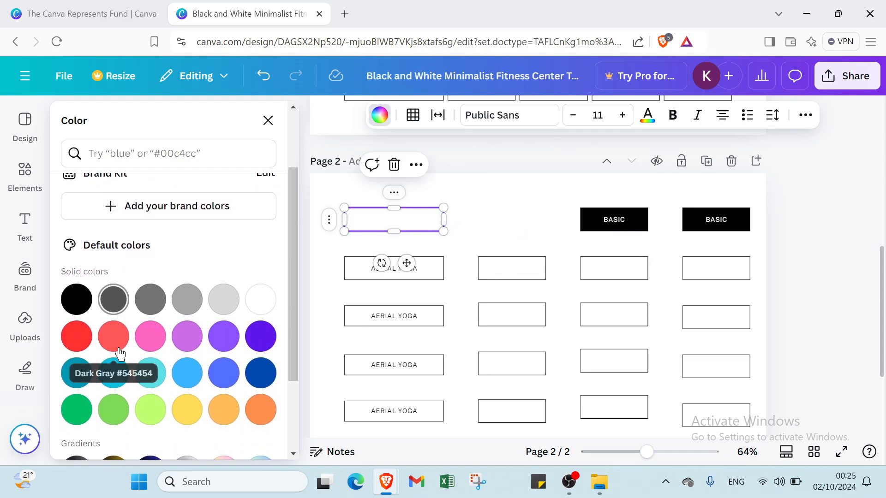
click(223, 254)
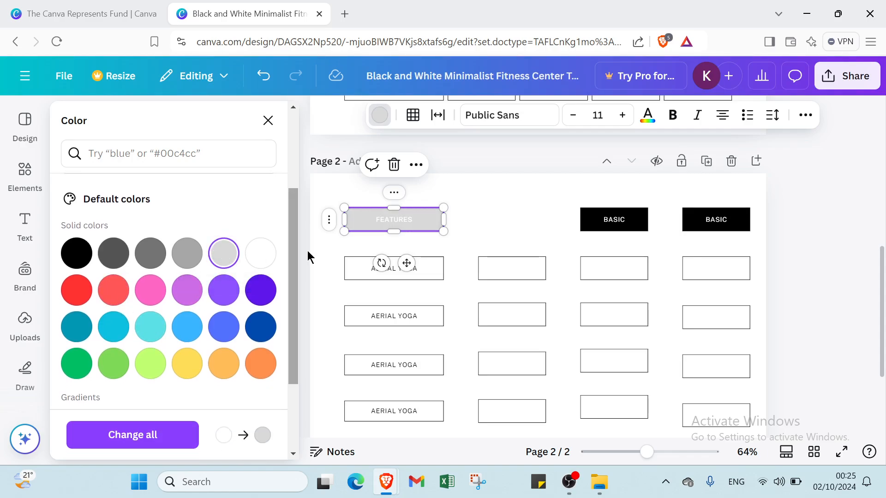
click(495, 215)
click(228, 253)
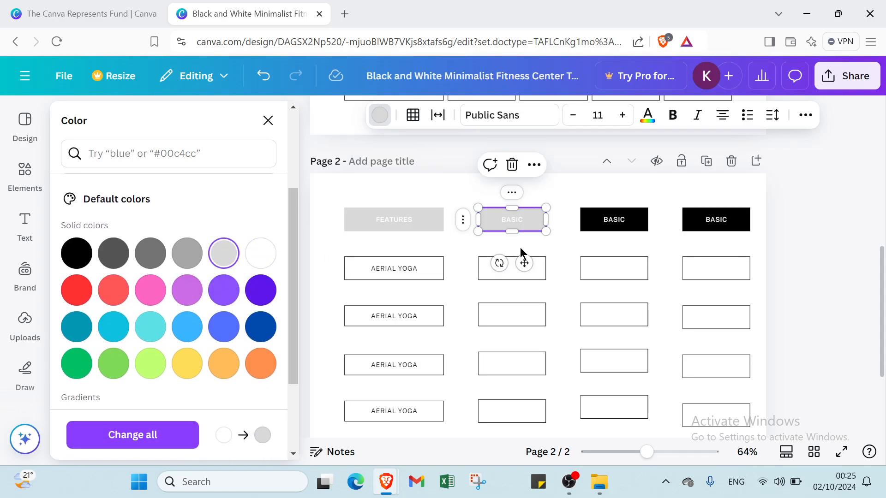
click(587, 226)
click(223, 254)
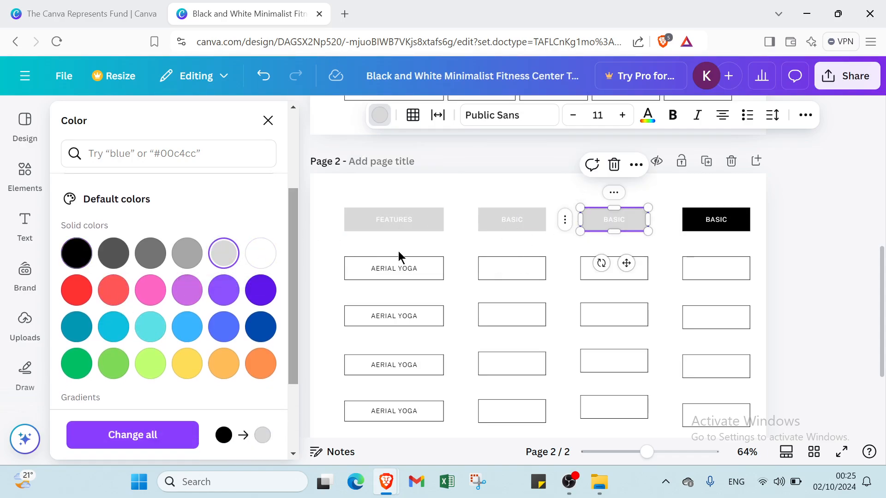
click(693, 213)
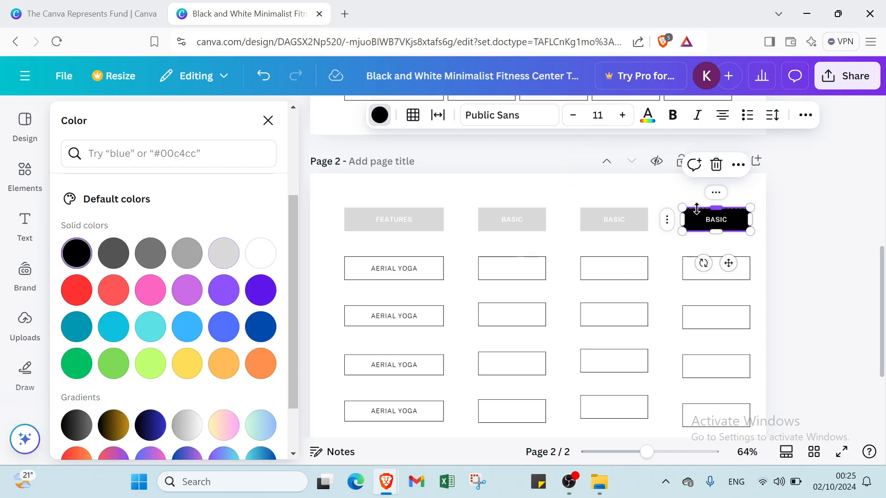
click(223, 254)
Step: Fill the four AERIAL YOGA cells in the first column with solid black and close the color choices
click(351, 271)
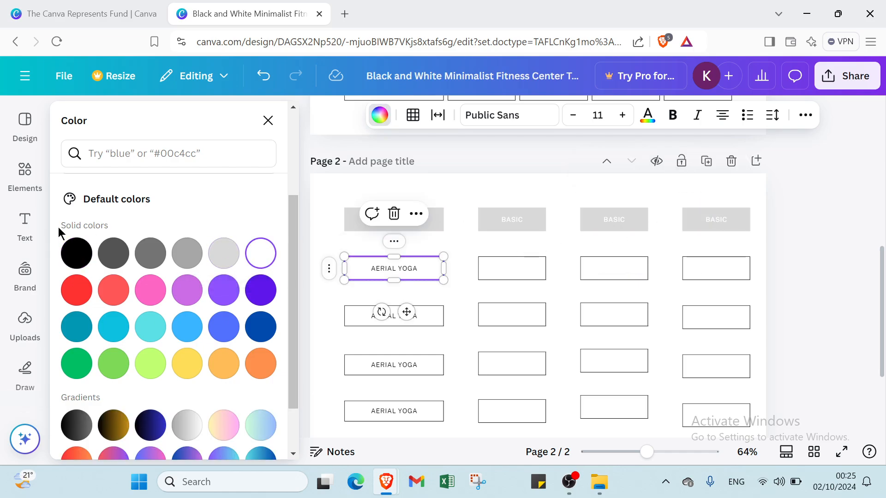
click(77, 253)
click(375, 313)
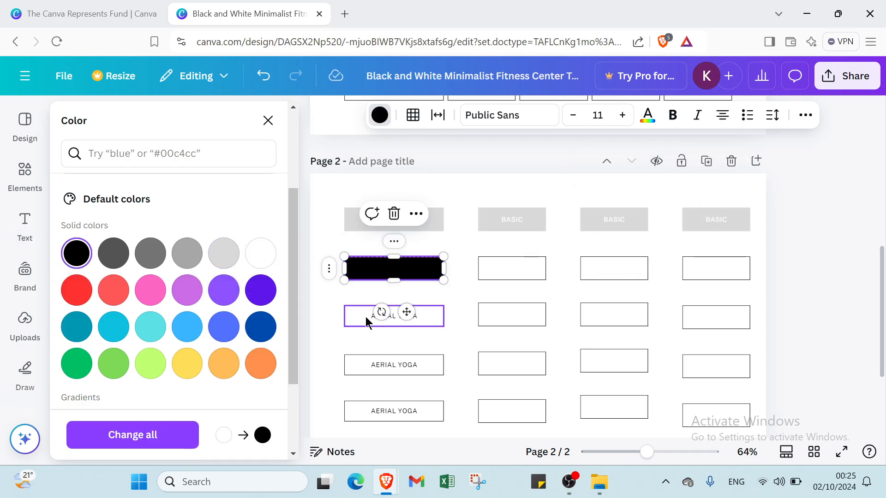
click(75, 252)
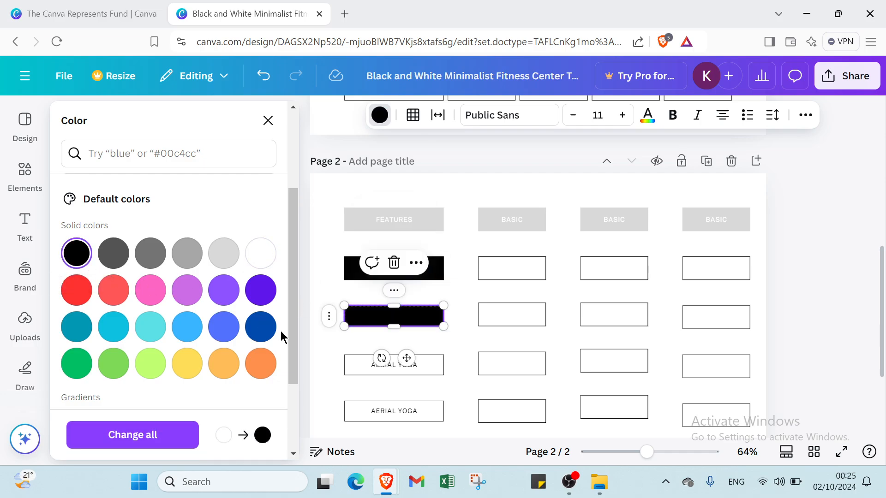
click(348, 363)
click(81, 249)
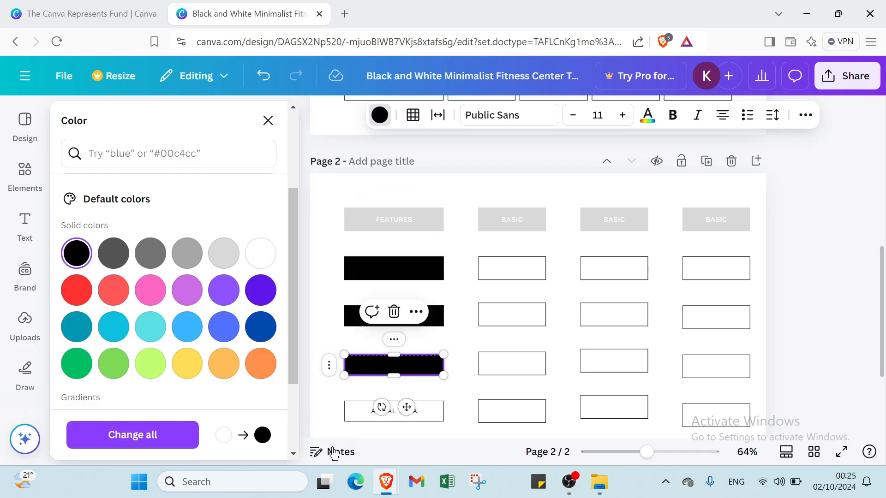
click(352, 411)
click(83, 254)
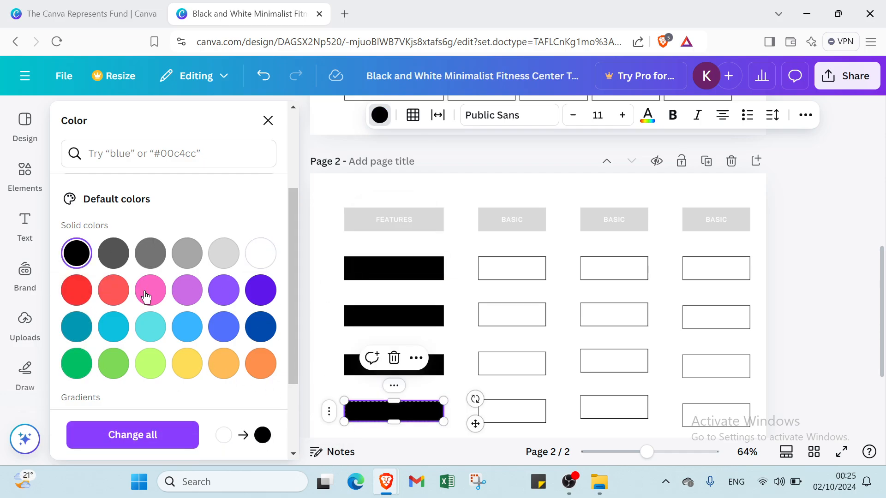
click(318, 249)
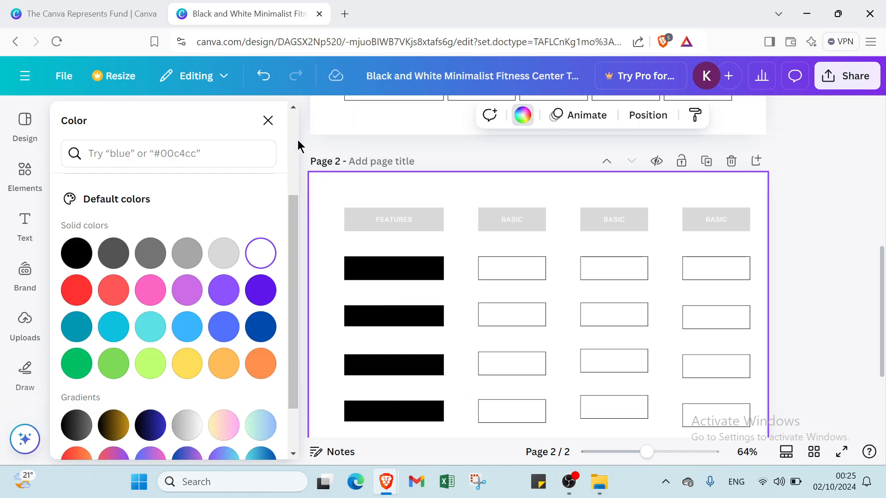
click(268, 121)
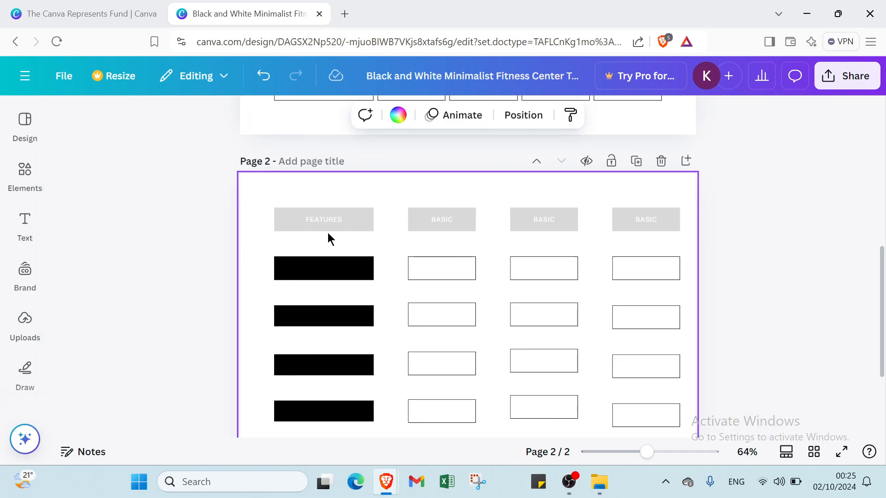
Step: Change the FEATURES header text to NAMES
double_click(340, 218)
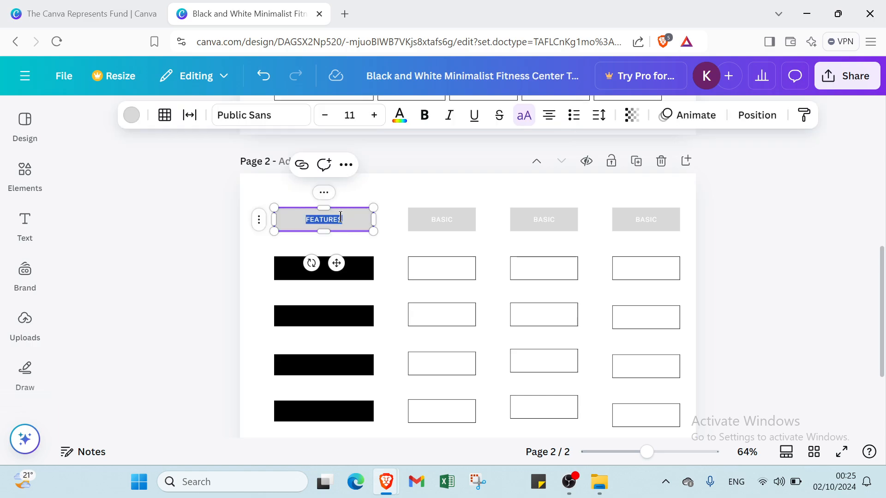
text(N)
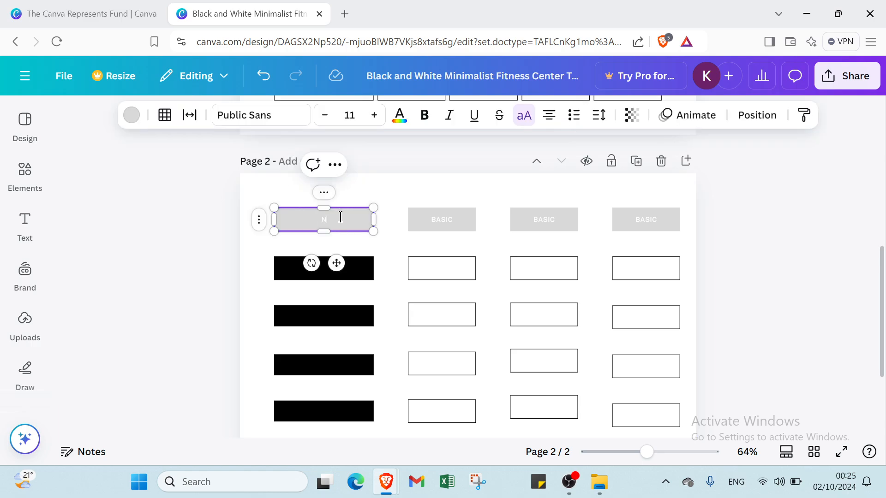
text(AMES)
Step: Replace the AERIAL YOGA text in the first black cell under NAMES with the letter M
click(299, 273)
double_click(300, 269)
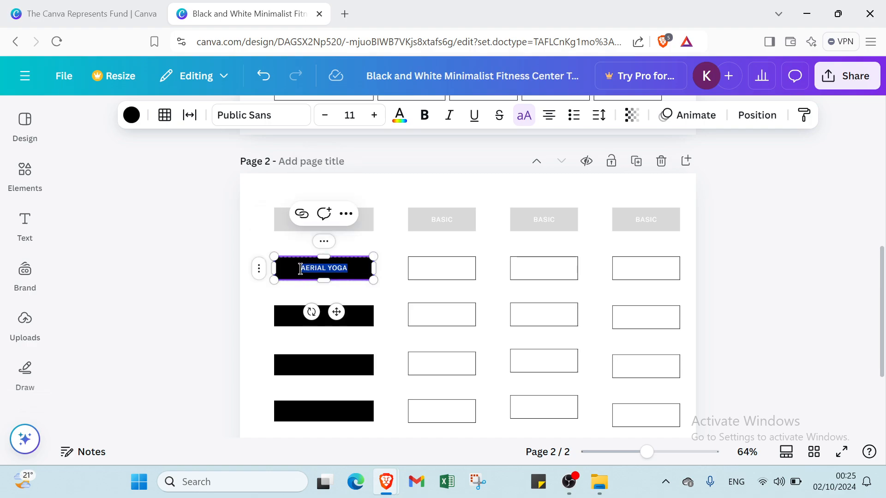
key(BackSpace)
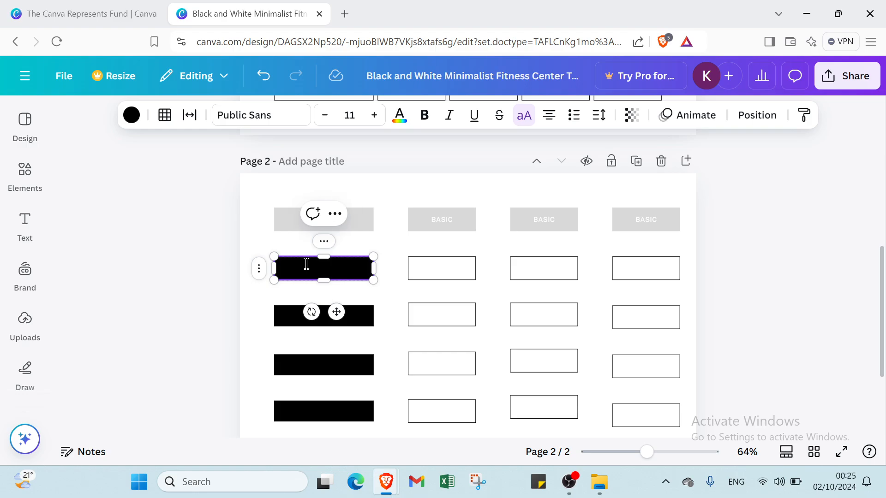
Step: Try a white fill on the first cell under NAMES and set it back to black
click(132, 116)
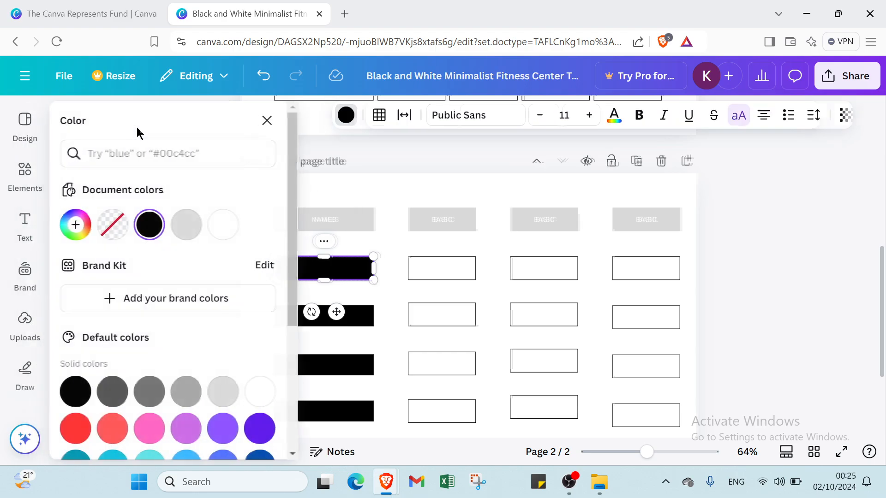
click(222, 224)
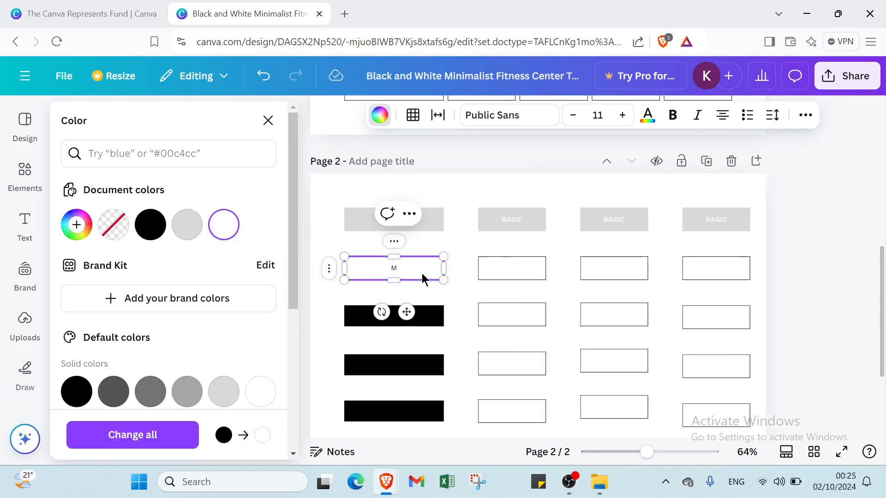
click(150, 225)
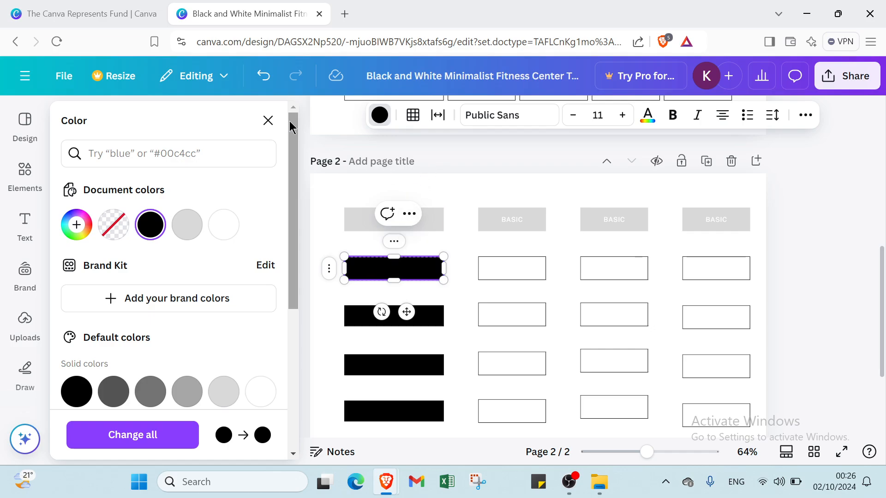
click(267, 120)
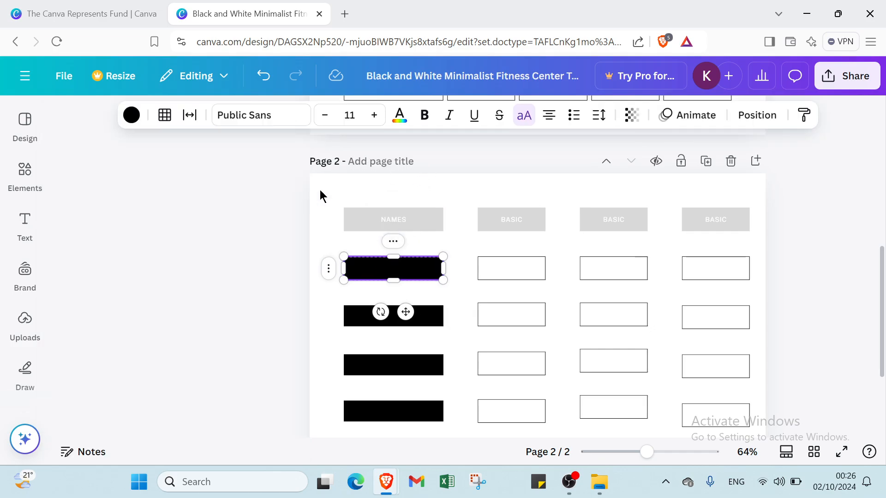
Step: Set the text color of the first black cell under NAMES to light gray and enter a first name there
click(402, 120)
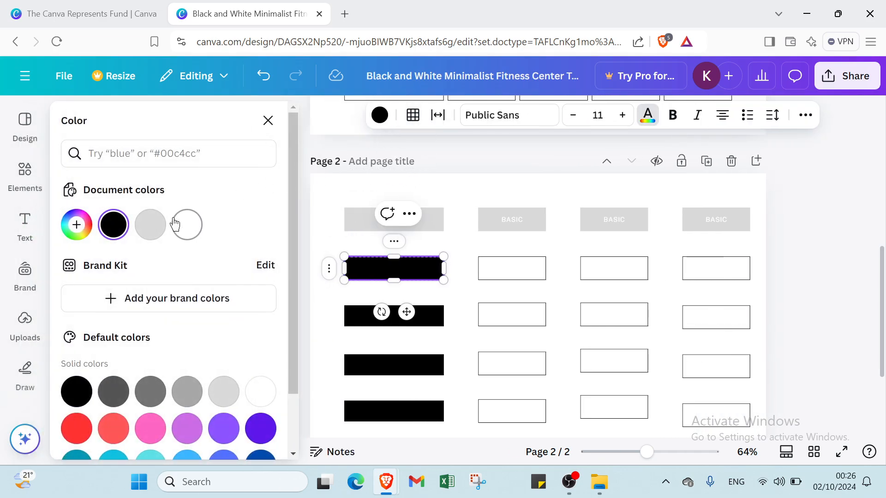
click(152, 226)
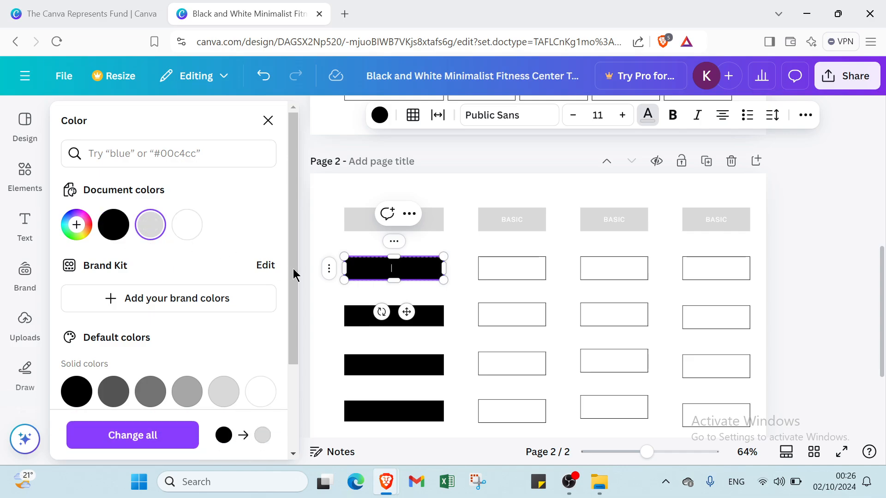
click(379, 272)
text(MIKE)
Step: Try to replace the text in the second black cell under NAMES with a first name
click(354, 315)
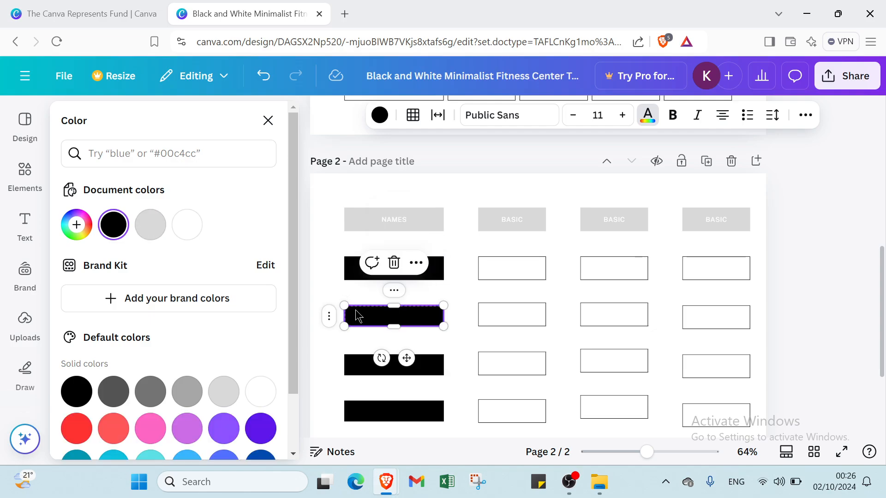
double_click(371, 312)
key(BackSpace)
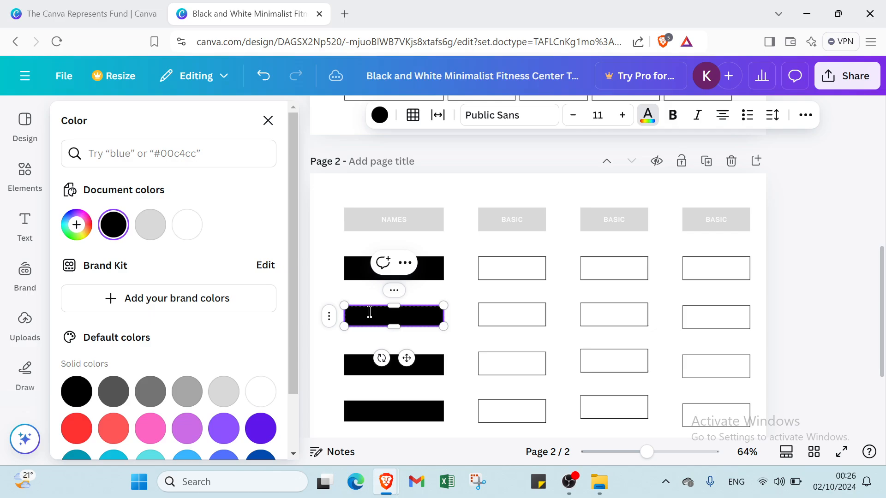
click(465, 286)
double_click(306, 316)
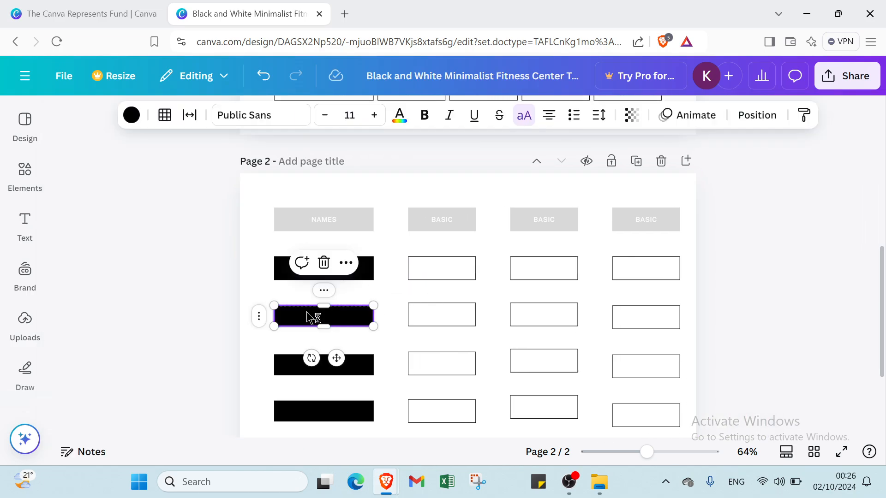
key(BackSpace)
click(323, 357)
click(337, 315)
key(ctrl+z)
Step: Replace the AERIAL YOGA text in the third black cell under NAMES with a first name in light gray
click(358, 365)
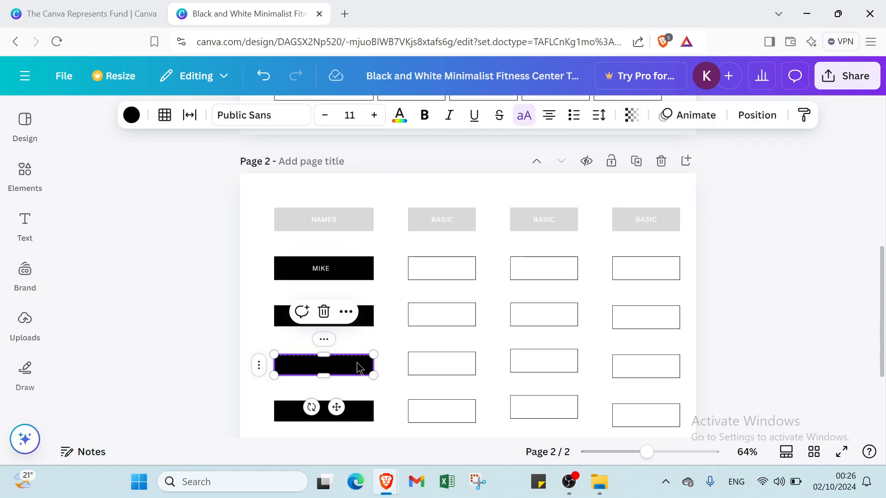
click(357, 363)
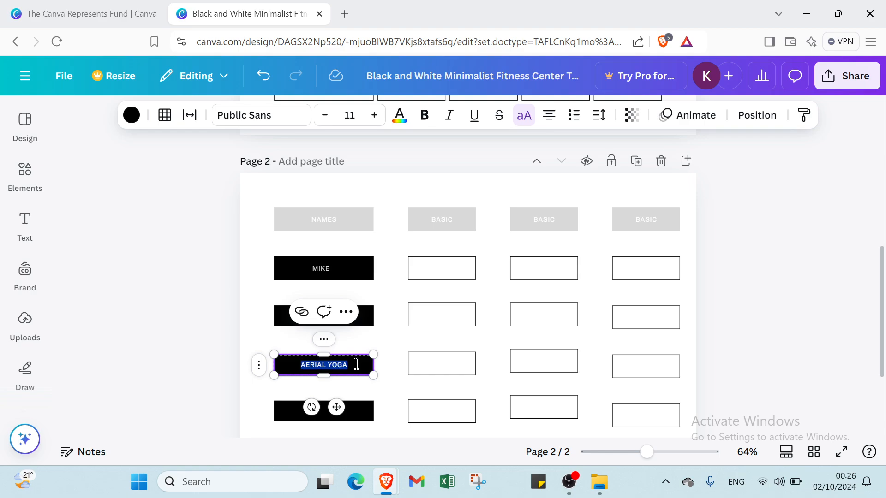
key(BackSpace)
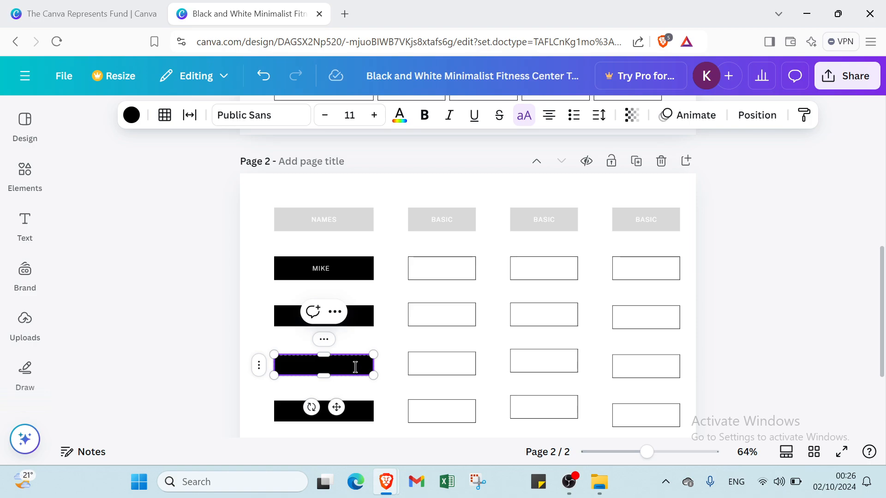
click(399, 116)
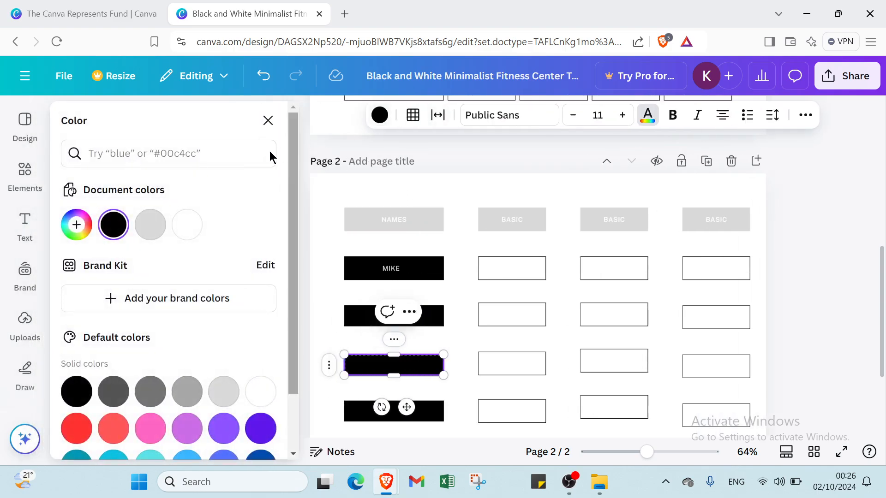
click(153, 237)
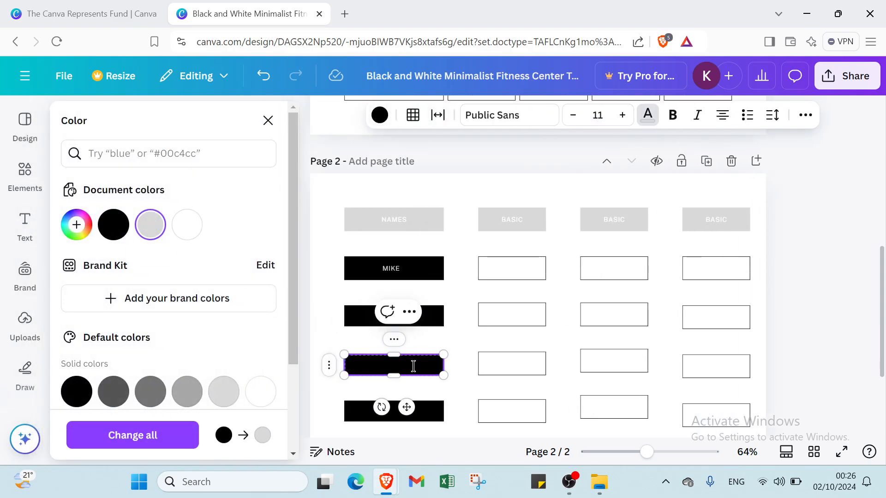
text(IONNEL)
Step: Clear the duplicated name from the third black cell under NAMES
drag(418, 368, 392, 366)
click(392, 366)
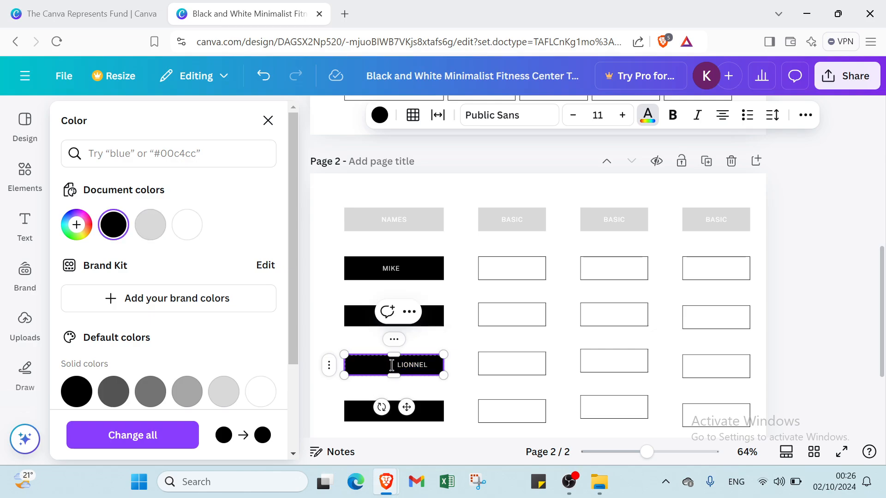
double_click(392, 366)
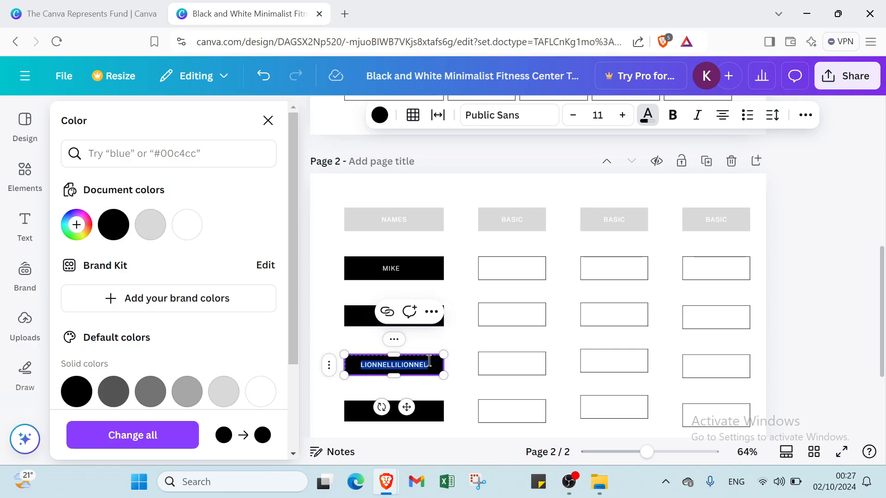
click(429, 362)
double_click(429, 363)
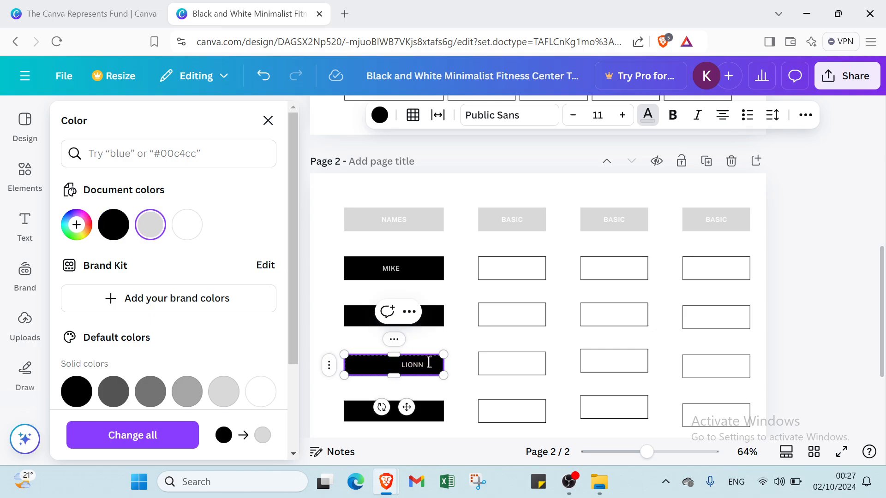
key(BackSpace)
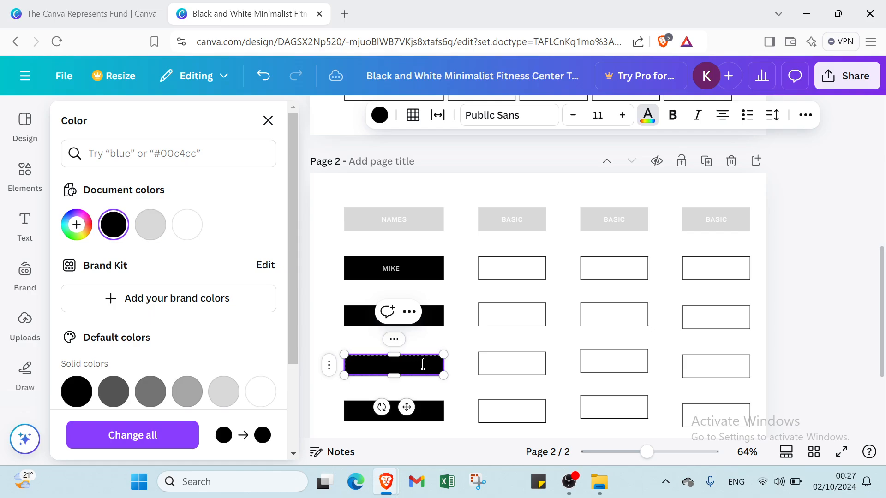
scroll(425, 373, down, 3)
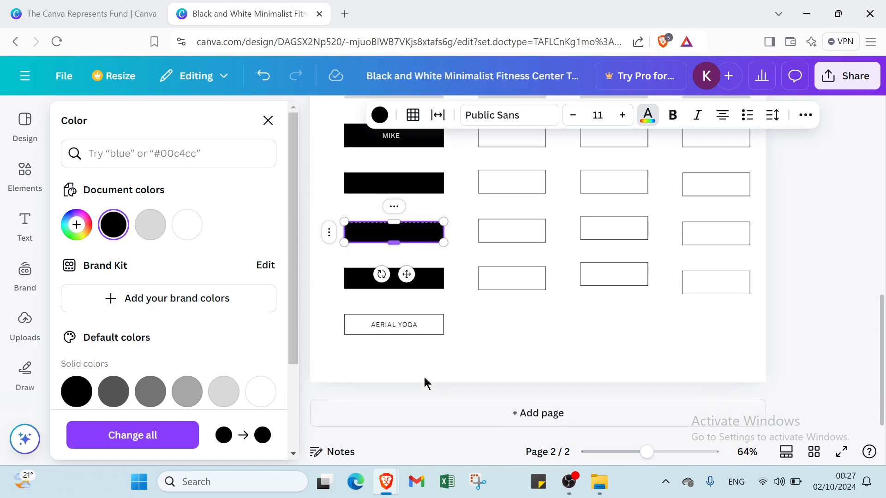
scroll(396, 277, up, 2)
click(366, 277)
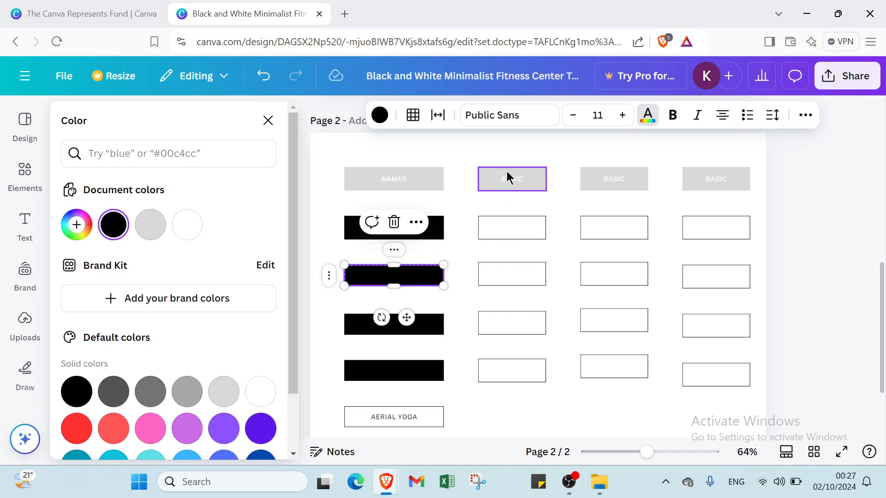
Step: Change the first two BASIC column headers to DAYS and MARKS
click(513, 182)
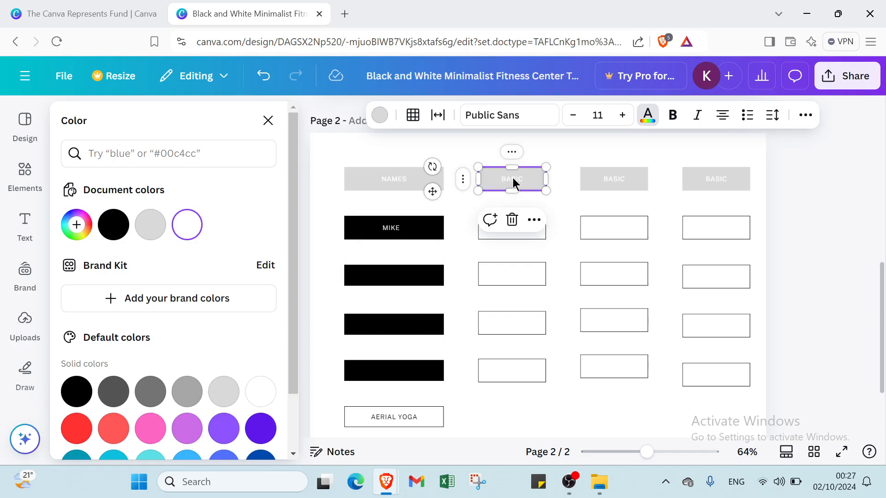
double_click(513, 180)
text(DAYS)
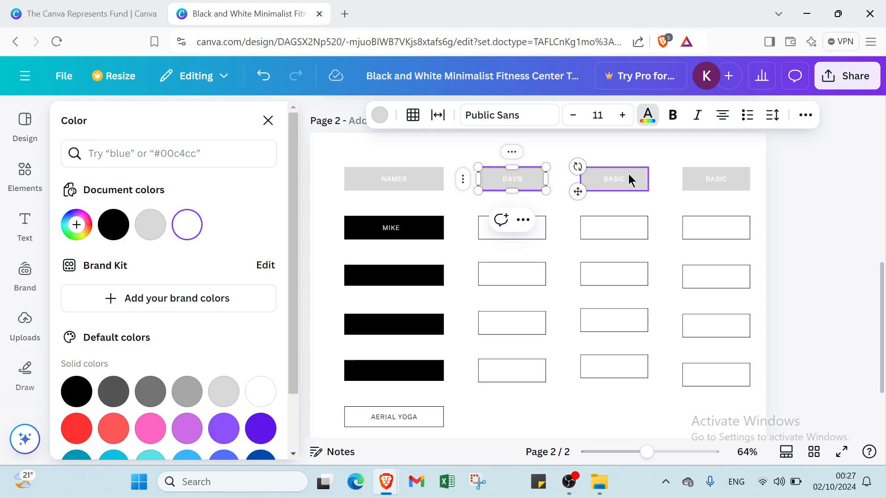
click(628, 176)
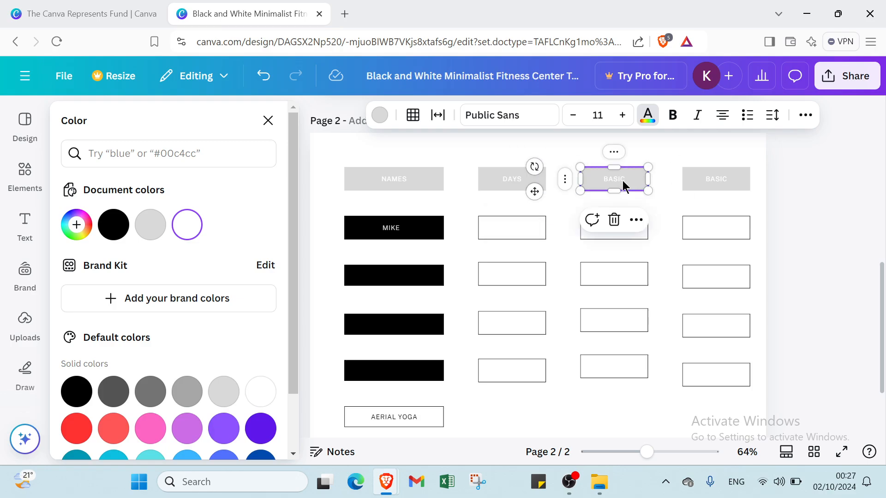
double_click(623, 181)
text(M)
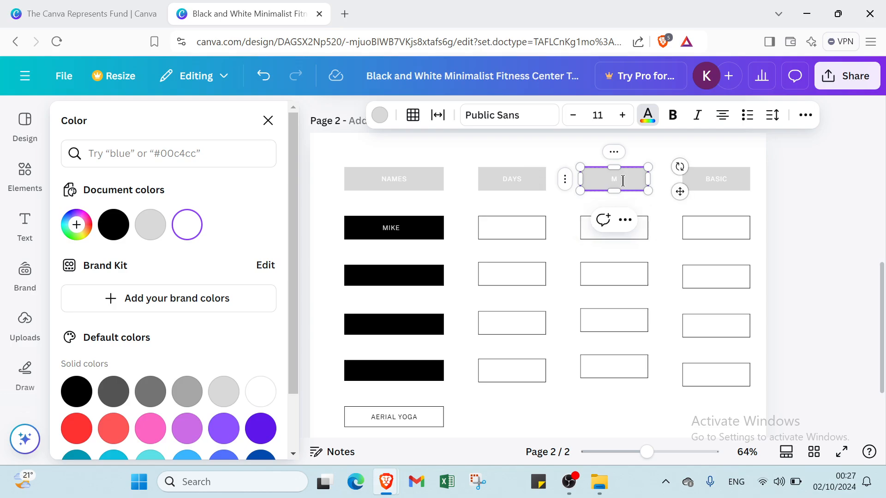
text(ARKS)
Step: Change the last BASIC column header to NUMBER
click(713, 176)
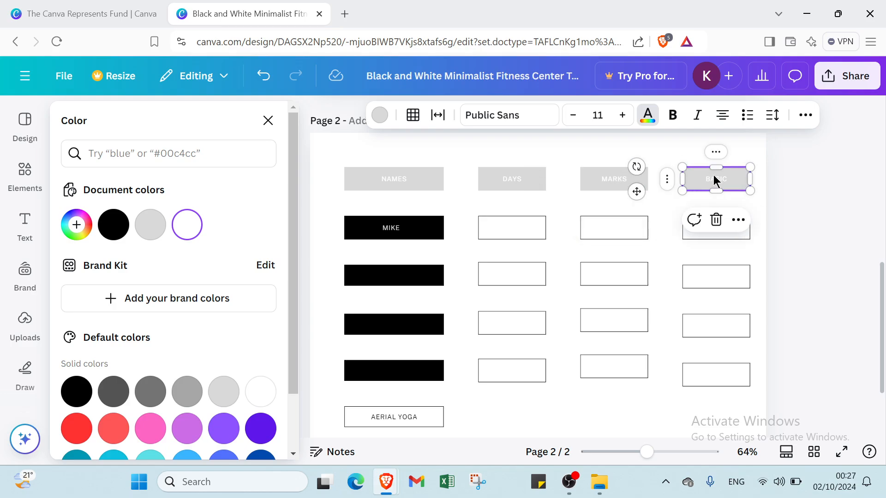
click(714, 177)
key(Right)
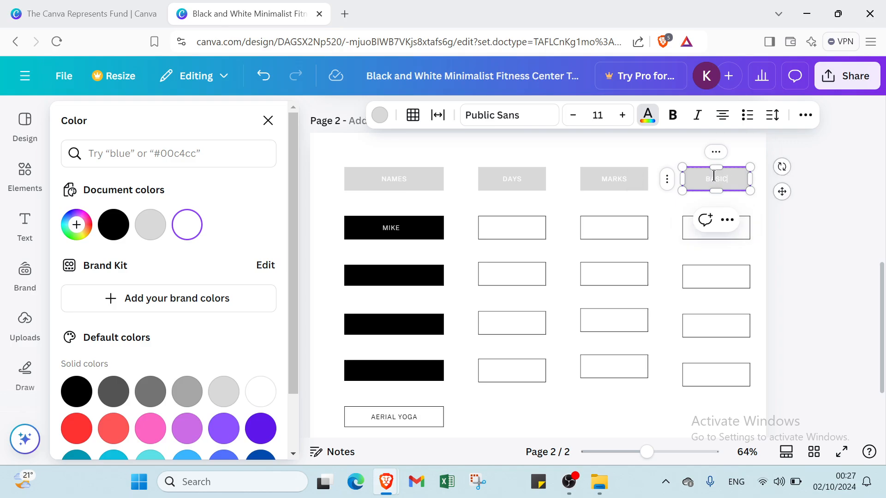
key(BackSpace)
key(BackSpace)
text(NUMBERS)
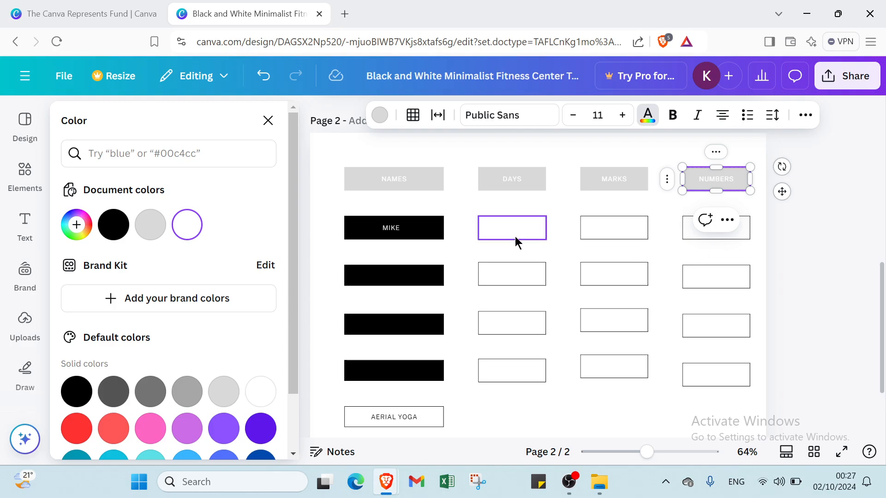
key(BackSpace)
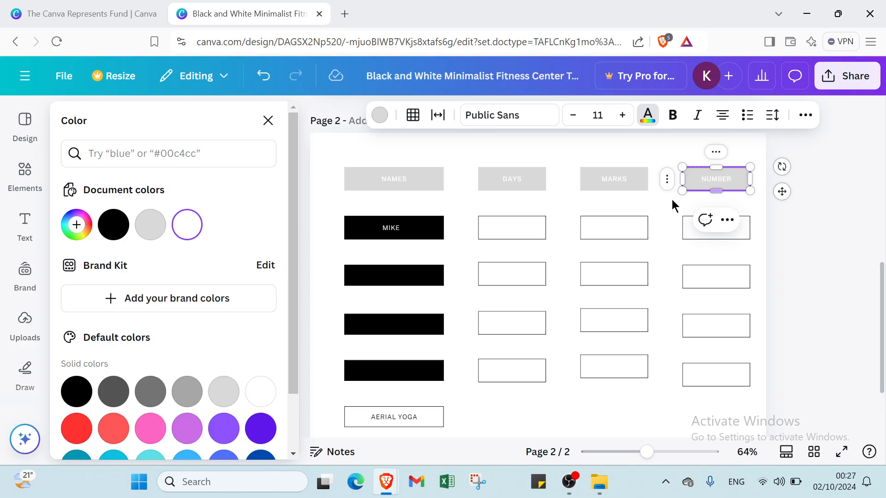
Step: Replace the text in the second black cell under NAMES with a first name in white
click(377, 281)
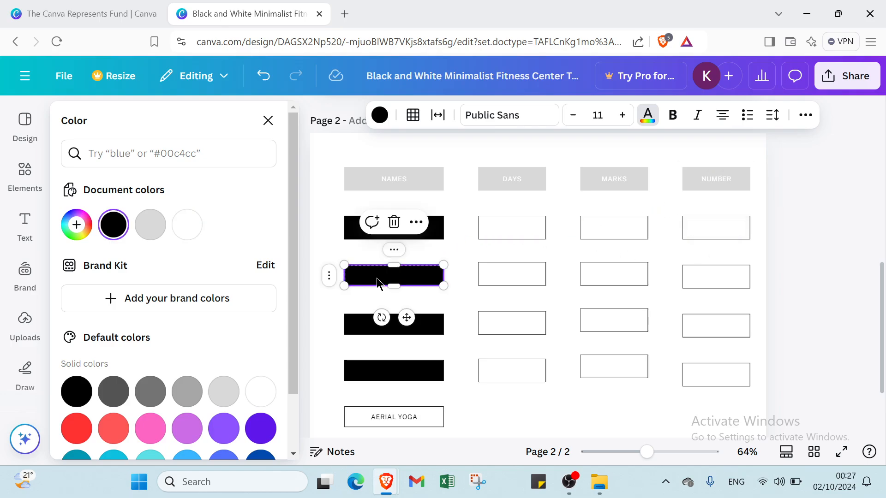
double_click(377, 275)
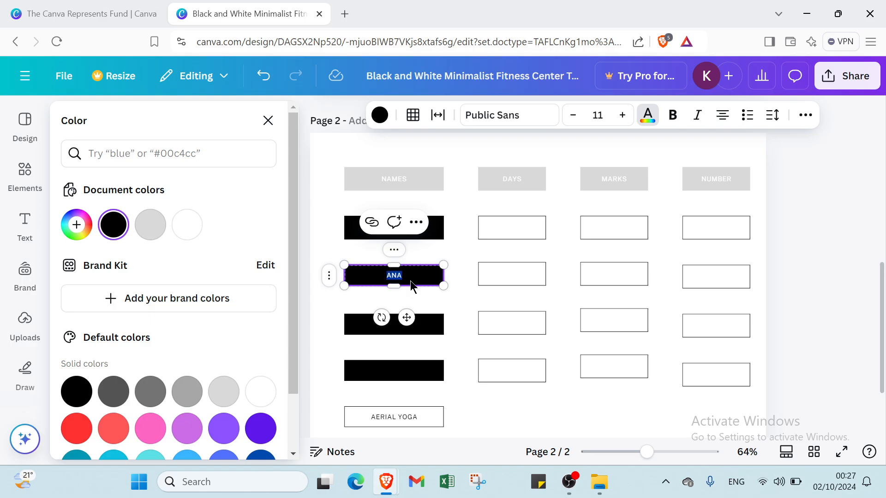
key(BackSpace)
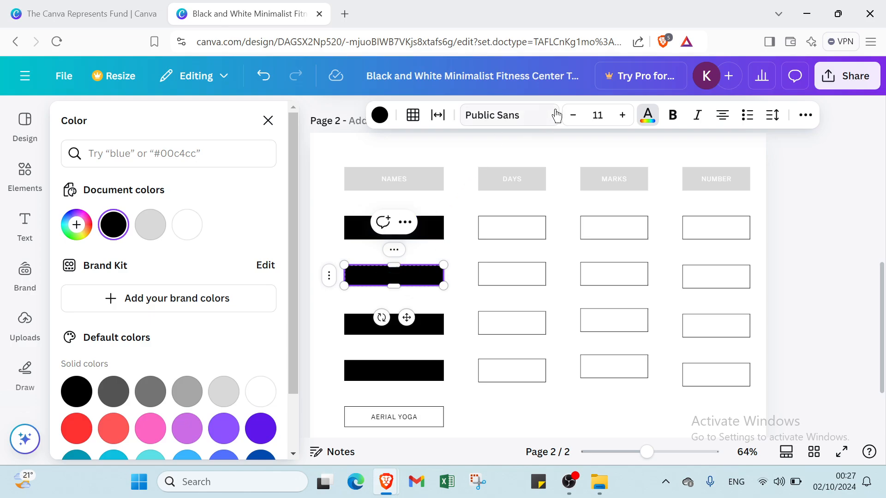
click(649, 116)
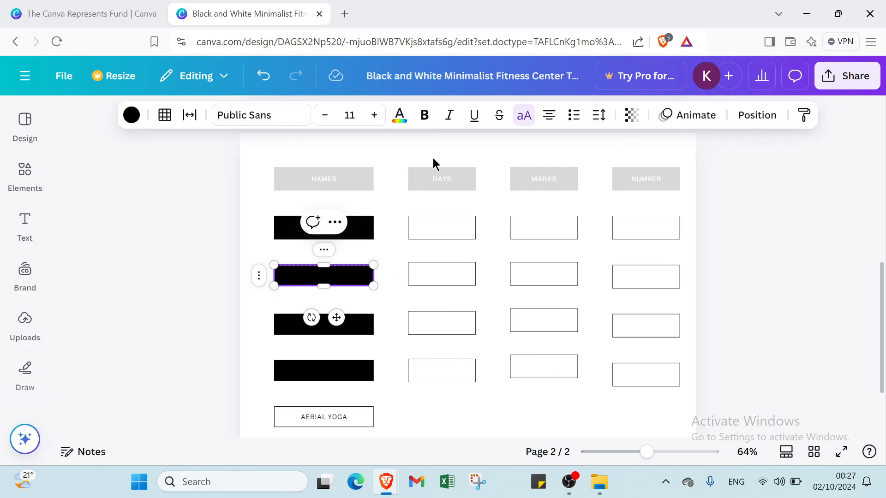
click(400, 117)
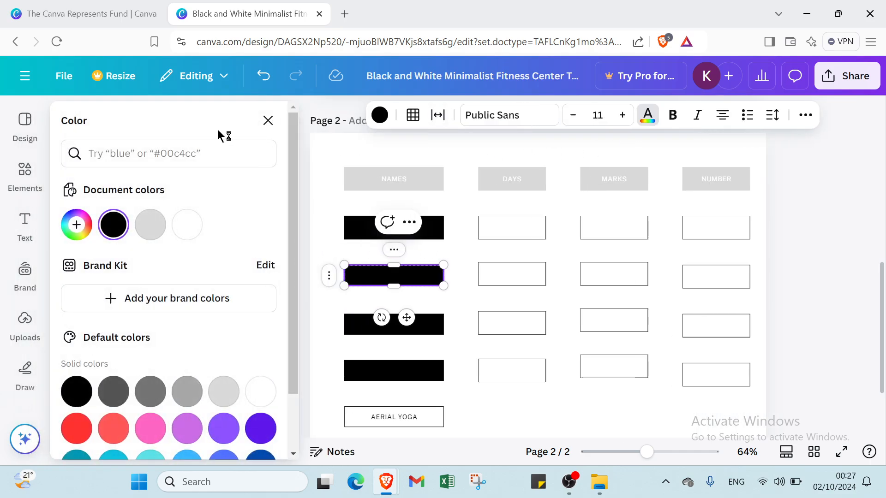
click(180, 228)
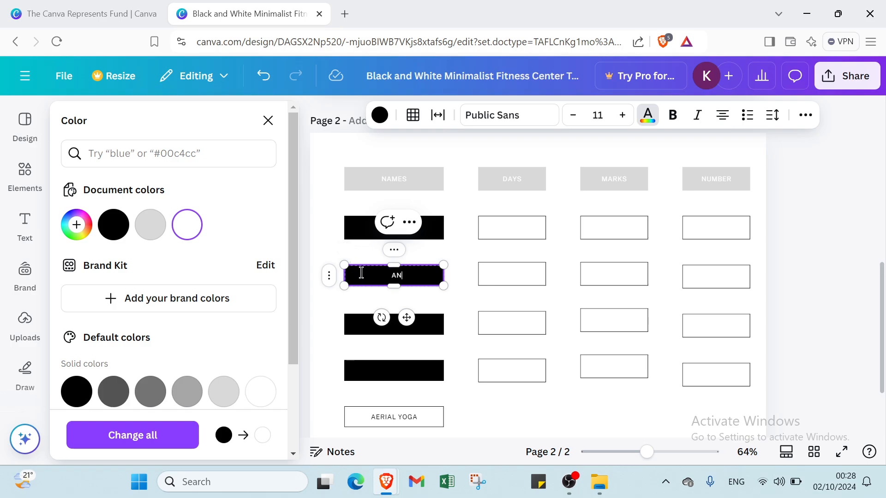
text(N)
Step: Open the third black cell under NAMES for text editing and clear its text
click(355, 316)
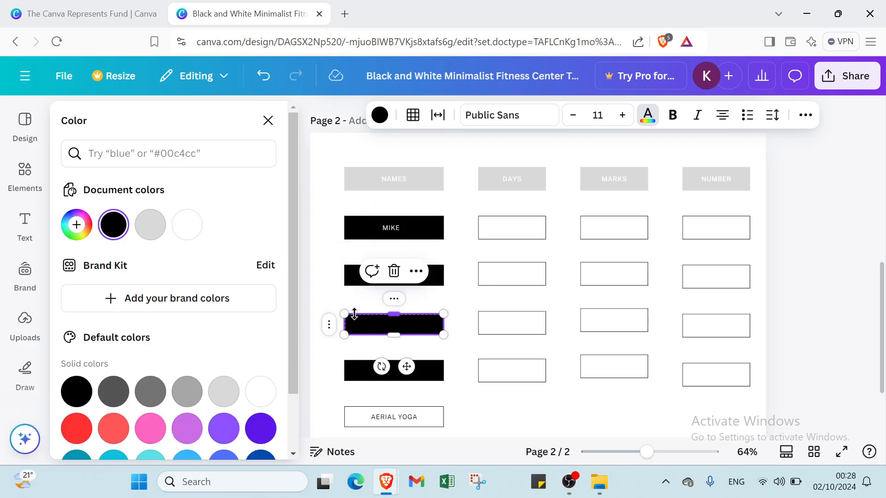
click(359, 321)
key(BackSpace)
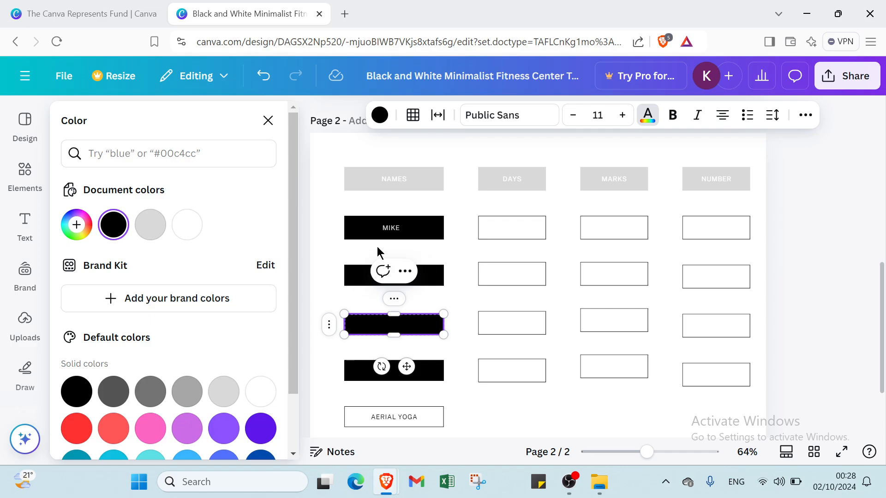
click(647, 115)
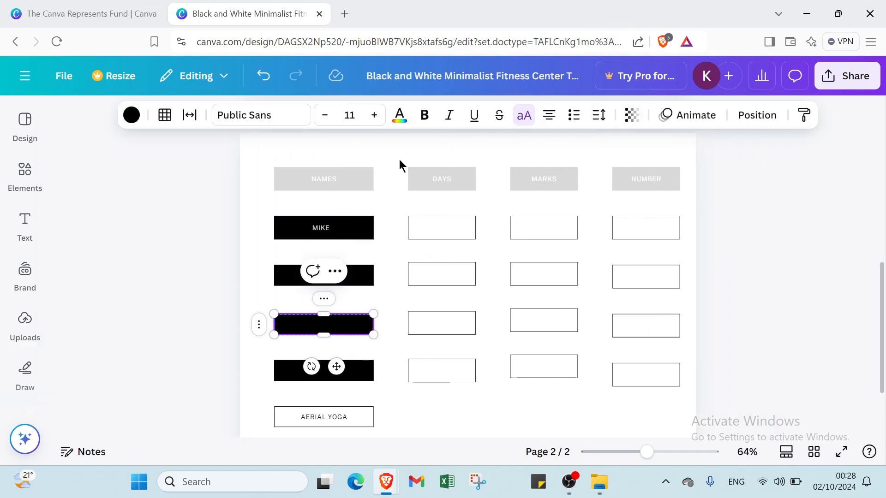
click(131, 115)
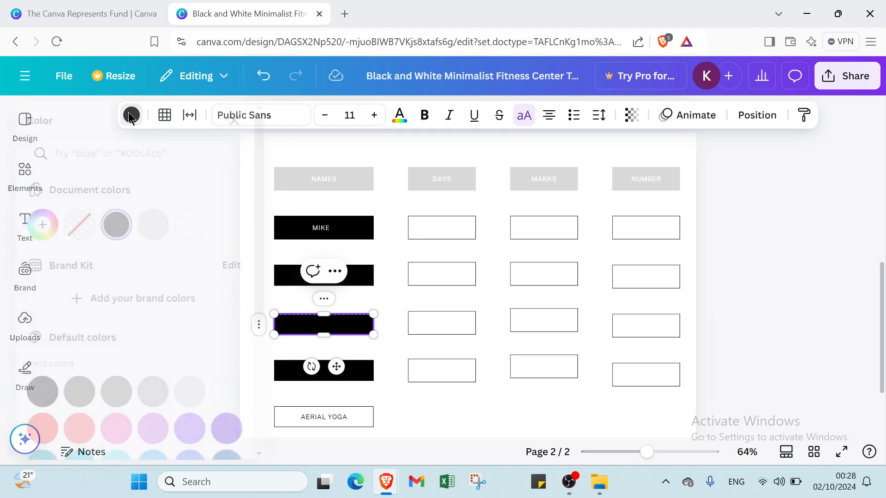
click(224, 226)
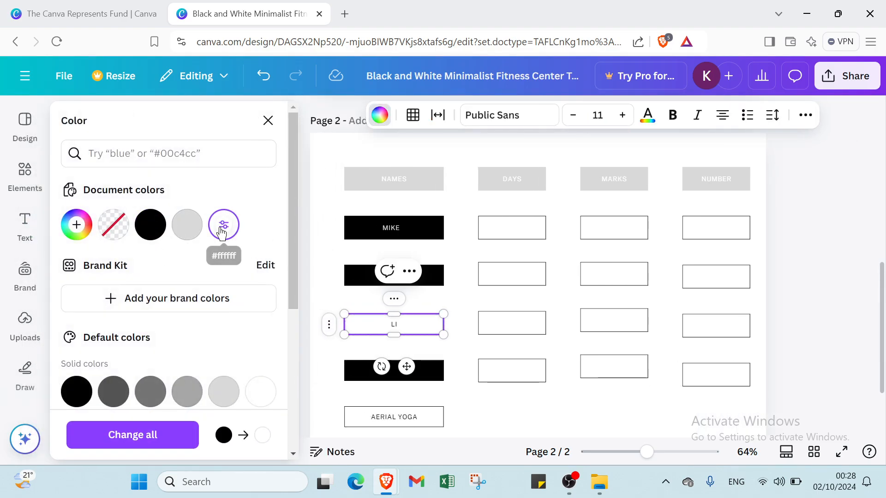
click(155, 231)
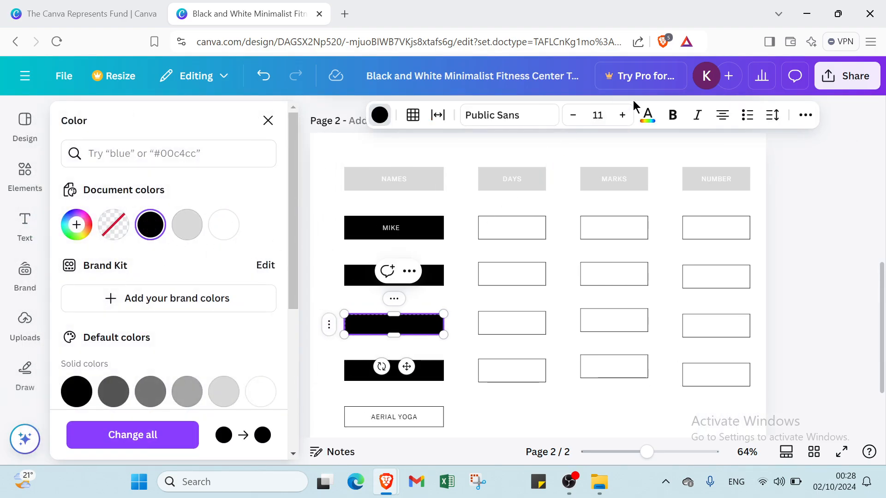
Step: Set the third black cell's text colour to white and enter a first name
click(646, 115)
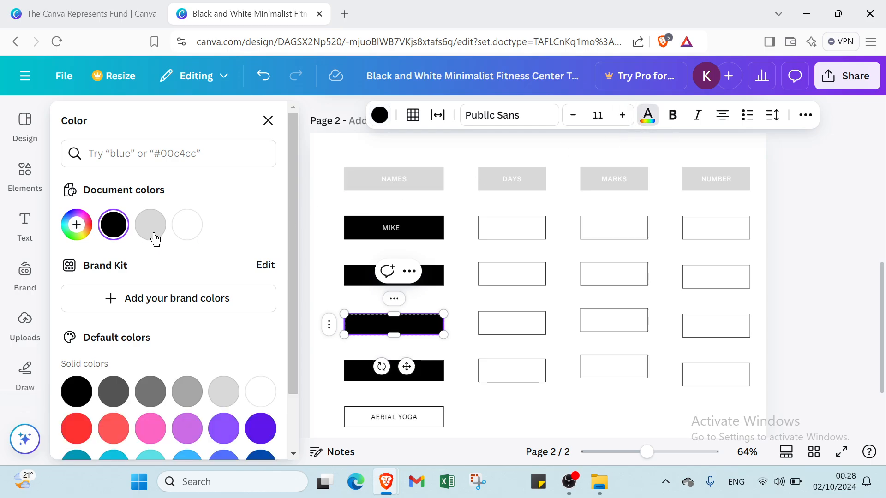
click(187, 225)
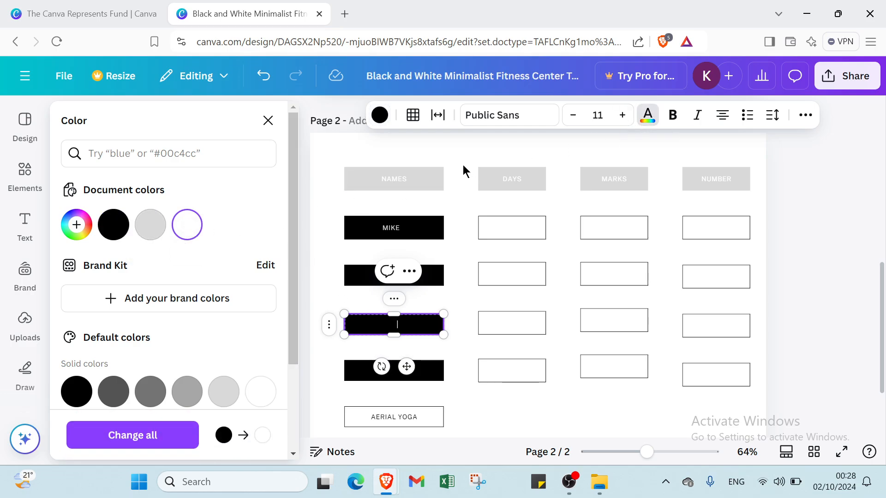
text(LIONEL)
Step: Replace AERIAL YOGA in the fourth black cell under NAMES with a first name in light gray
click(423, 373)
double_click(422, 373)
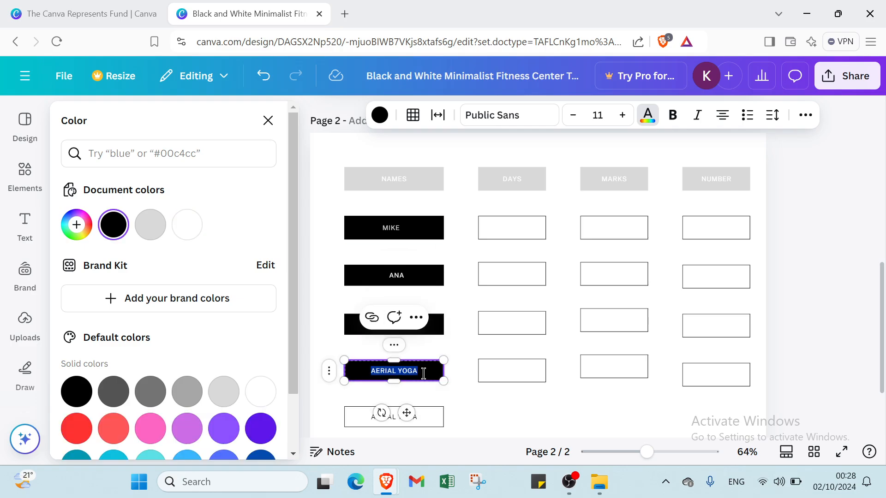
key(BackSpace)
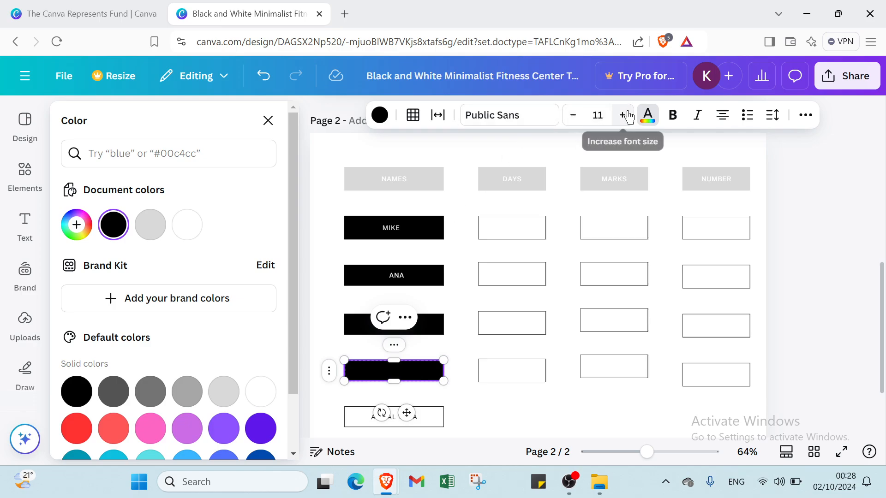
click(648, 115)
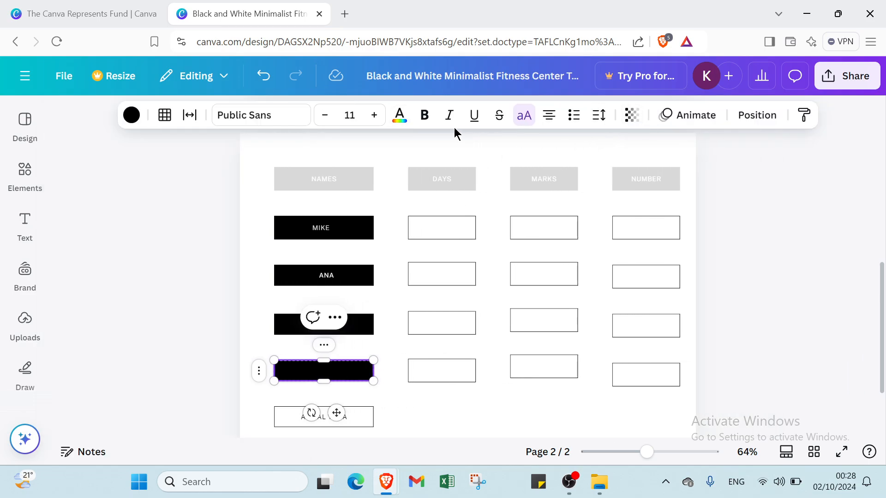
click(399, 116)
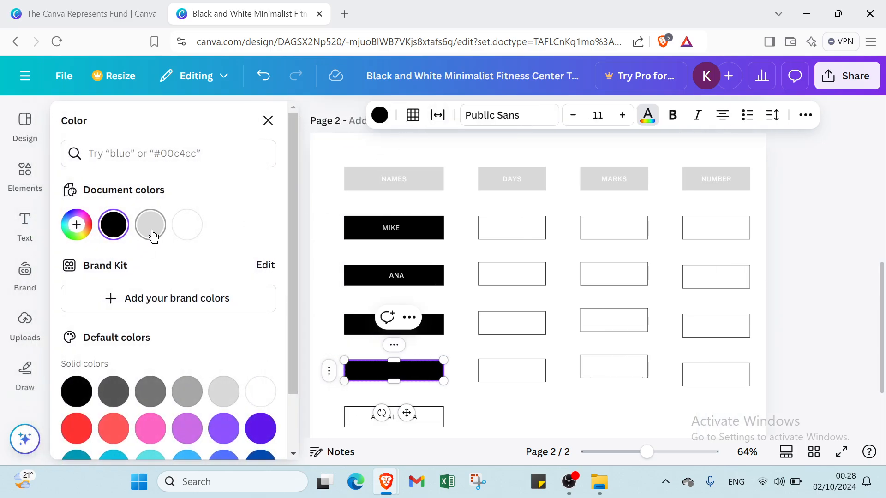
click(151, 225)
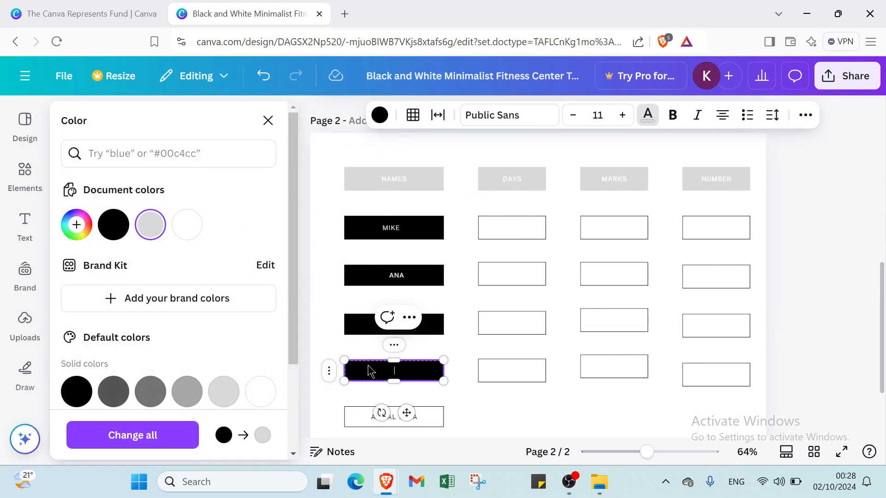
text(JEAN)
click(514, 429)
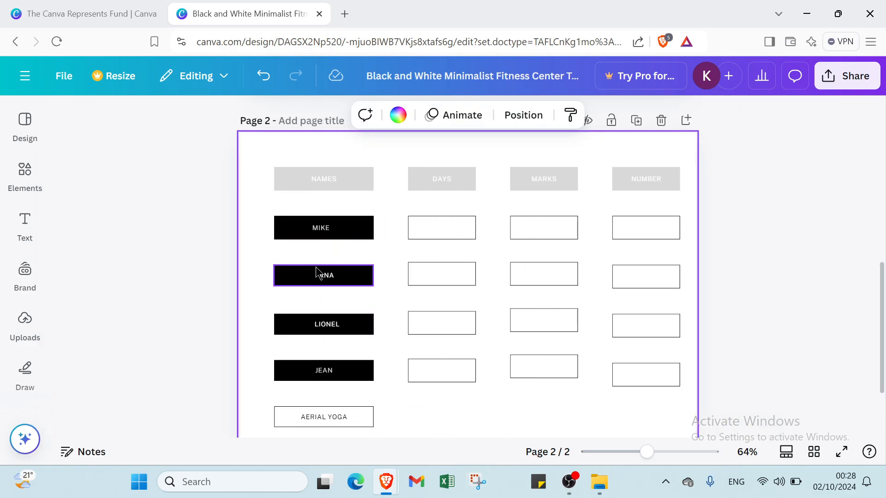
Step: Delete the leftover white AERIAL YOGA cell below the black name cells
click(352, 411)
key(BackSpace)
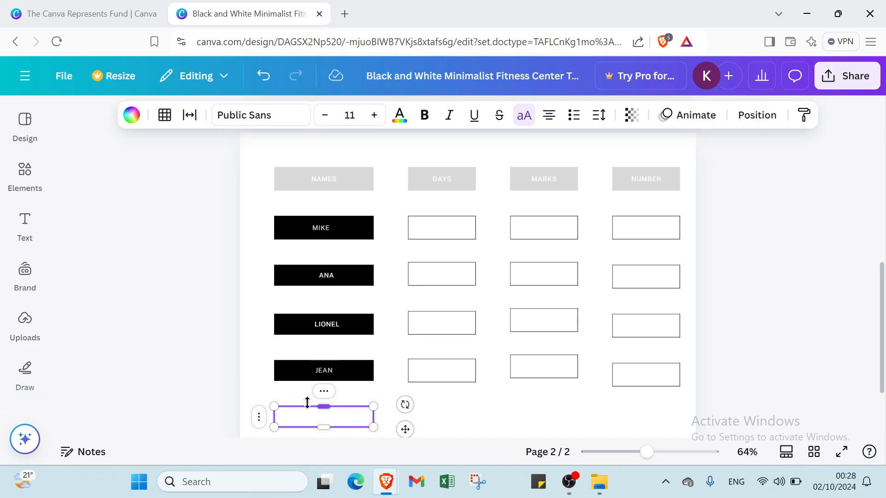
click(258, 418)
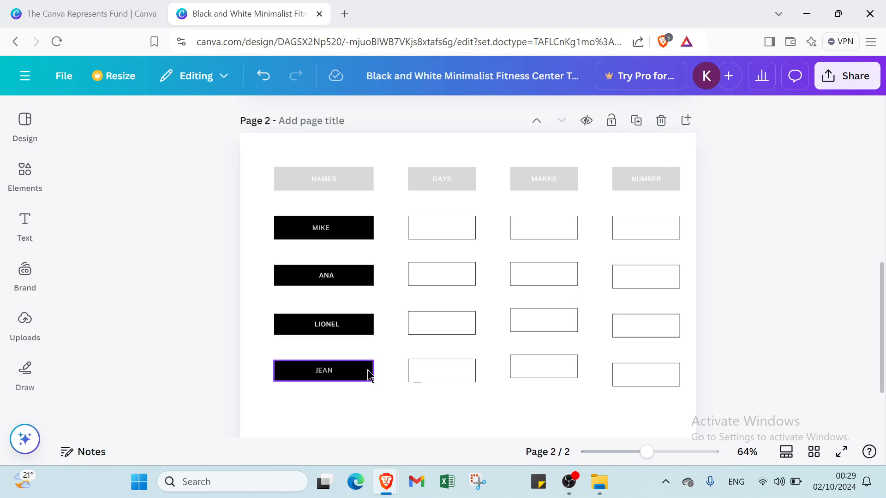
Step: Replace the hidden BASIC text in the first cell under DAYS with MONDAY in black
click(436, 222)
double_click(436, 223)
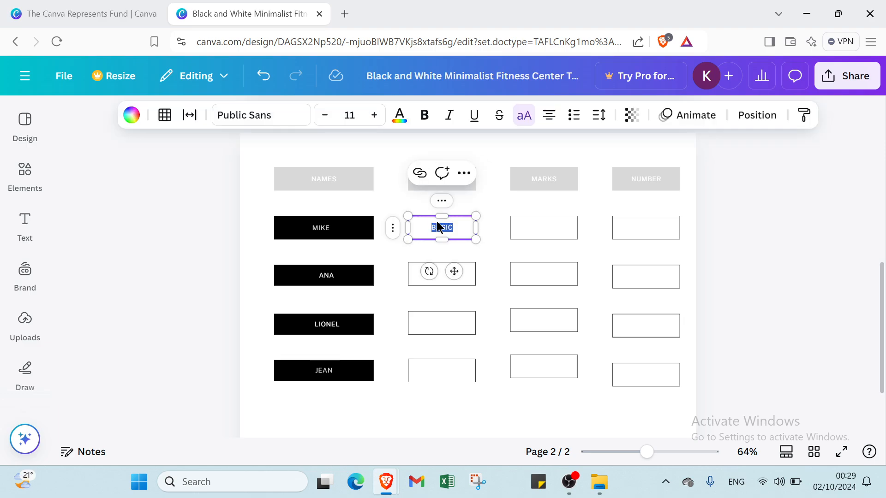
key(BackSpace)
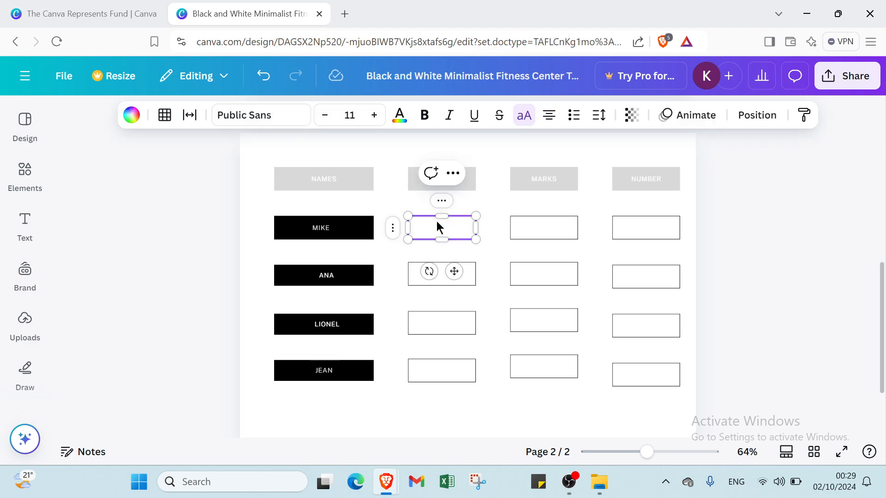
click(399, 116)
click(113, 224)
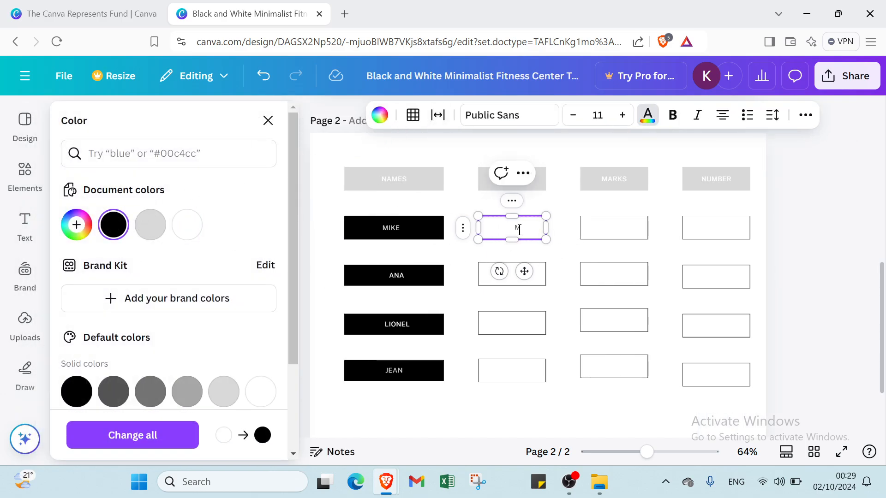
text(ONDAY)
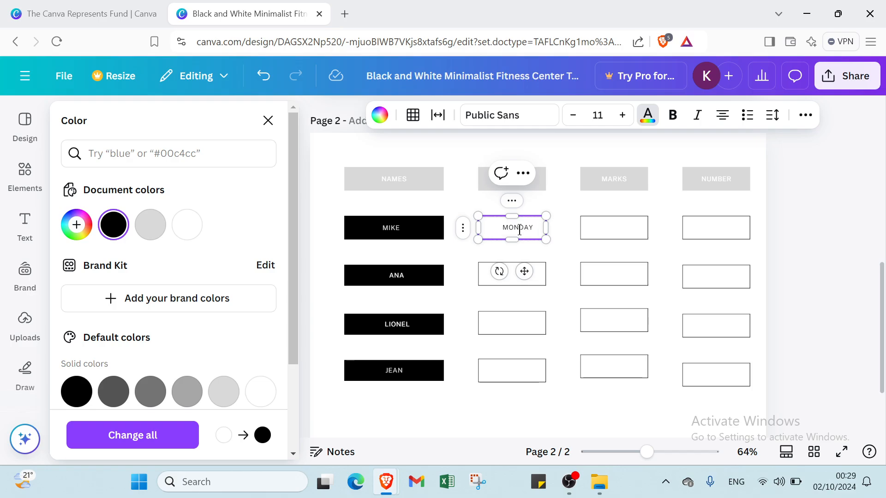
Step: Replace the hidden BASIC text in the second cell under DAYS with THURSDAY in black
click(507, 279)
double_click(509, 275)
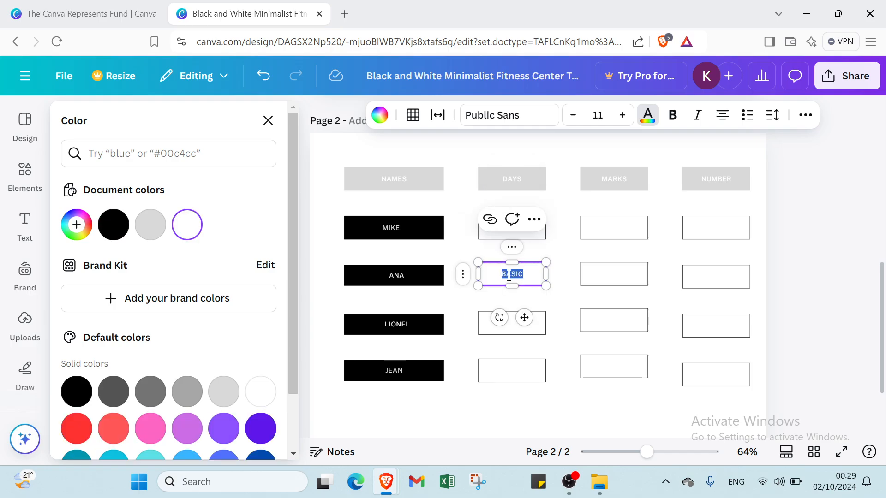
key(BackSpace)
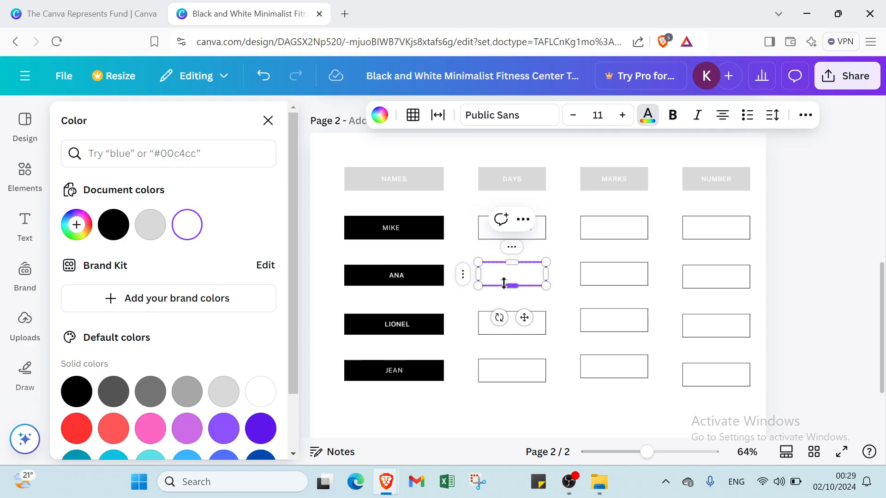
click(113, 224)
text(T)
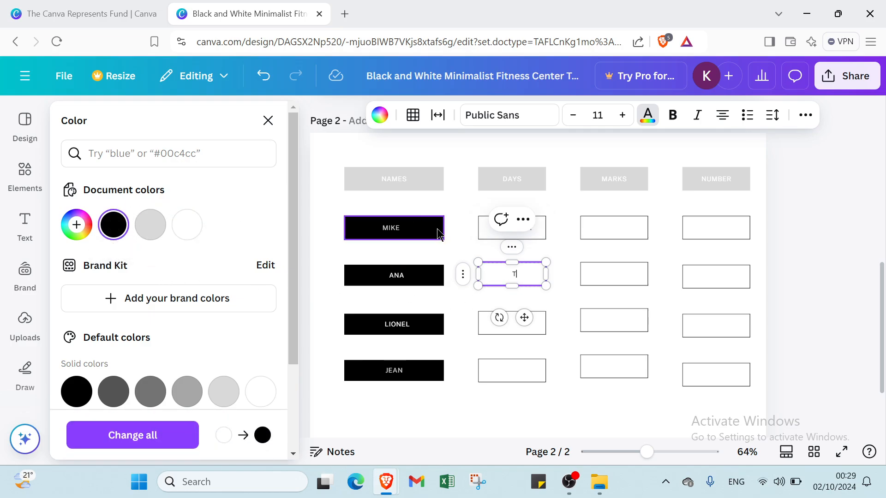
text(HURSDAY)
click(555, 345)
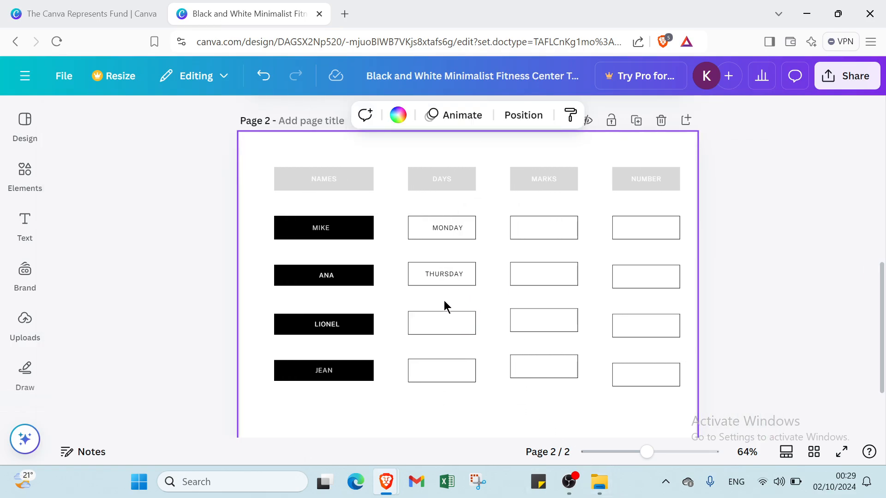
Step: Select the first cell under MARKS
click(542, 228)
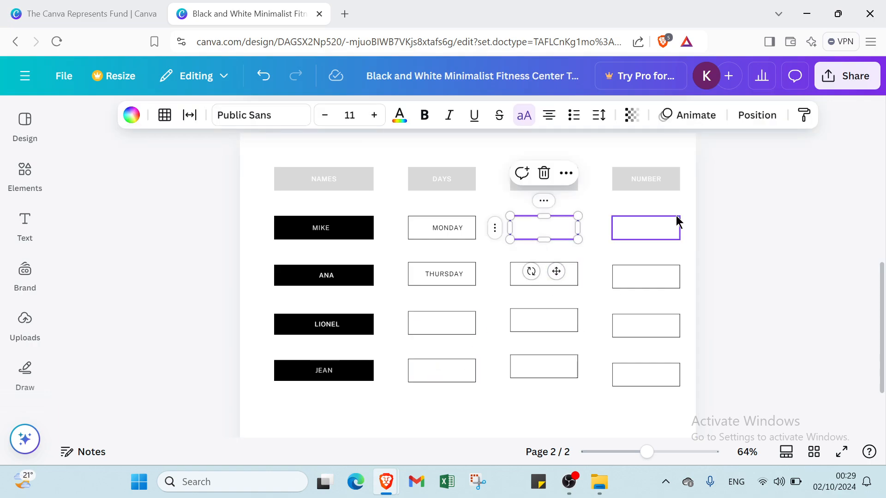